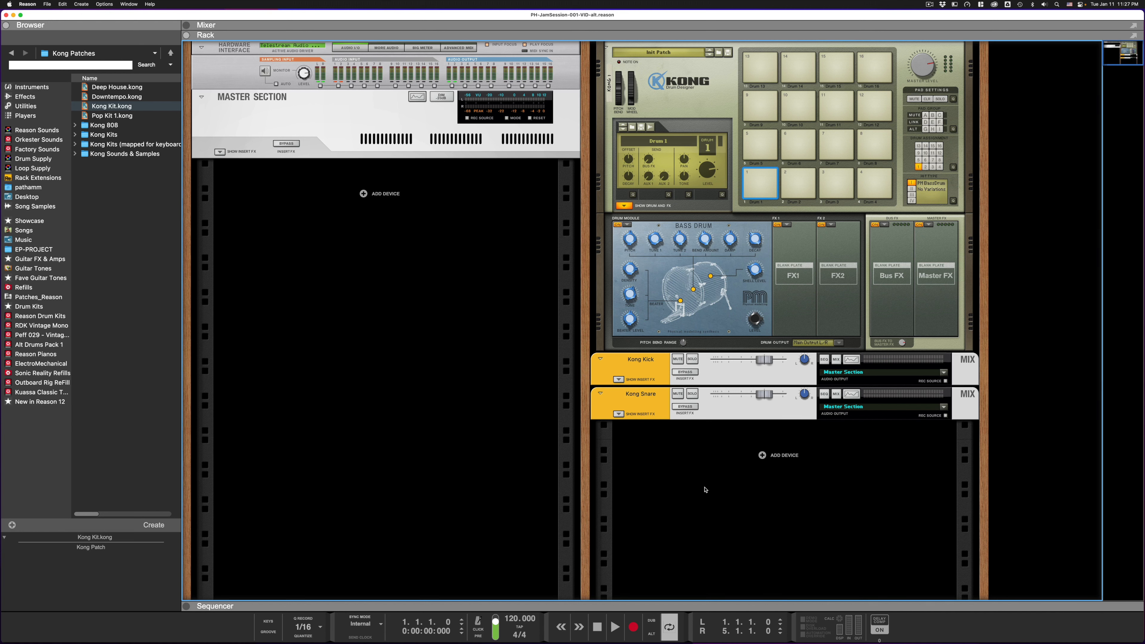
Play the Kong kick and snare loop to audition it without effects.
key(space)
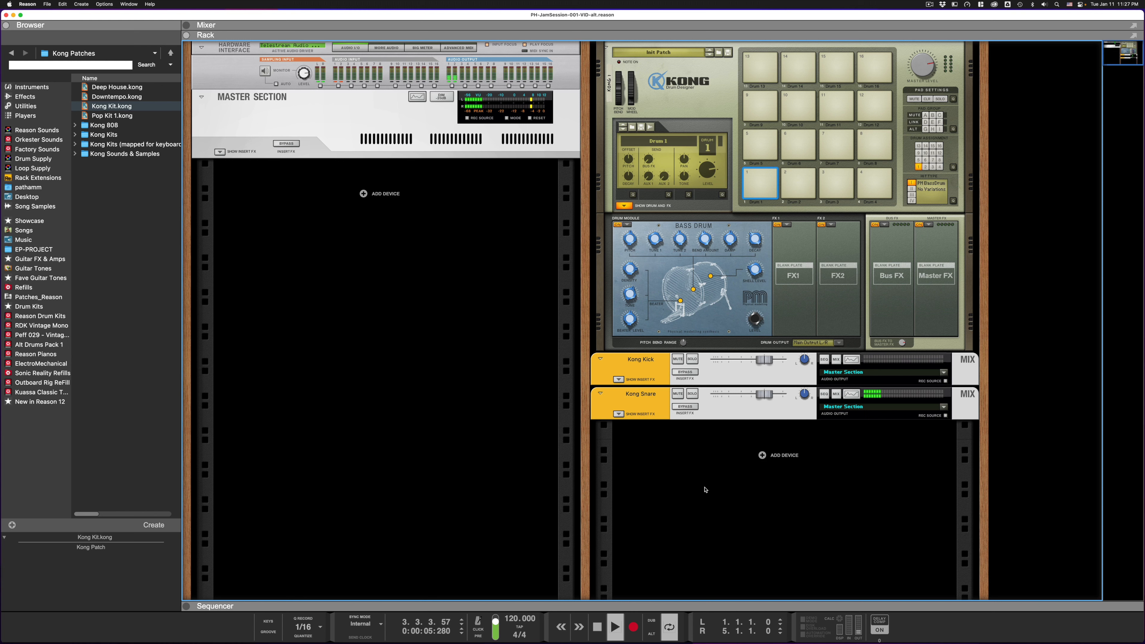
key(space)
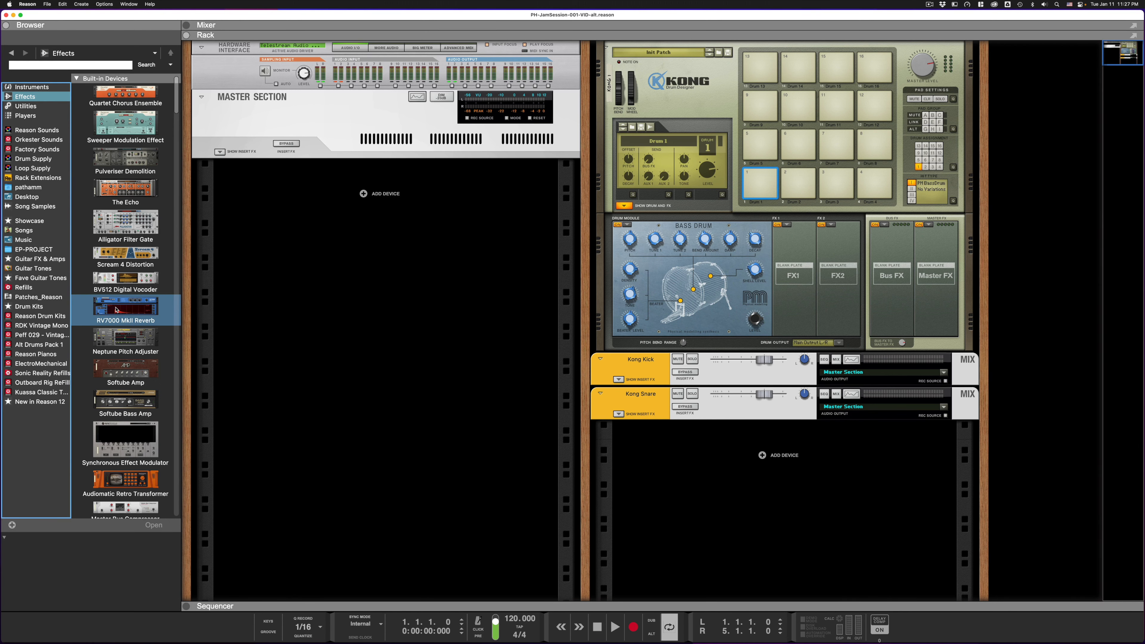
Add an RV7000 MkII Reverb directly below the Master Section and inspect its send and return cabling on the rear.
drag(117, 310, 295, 224)
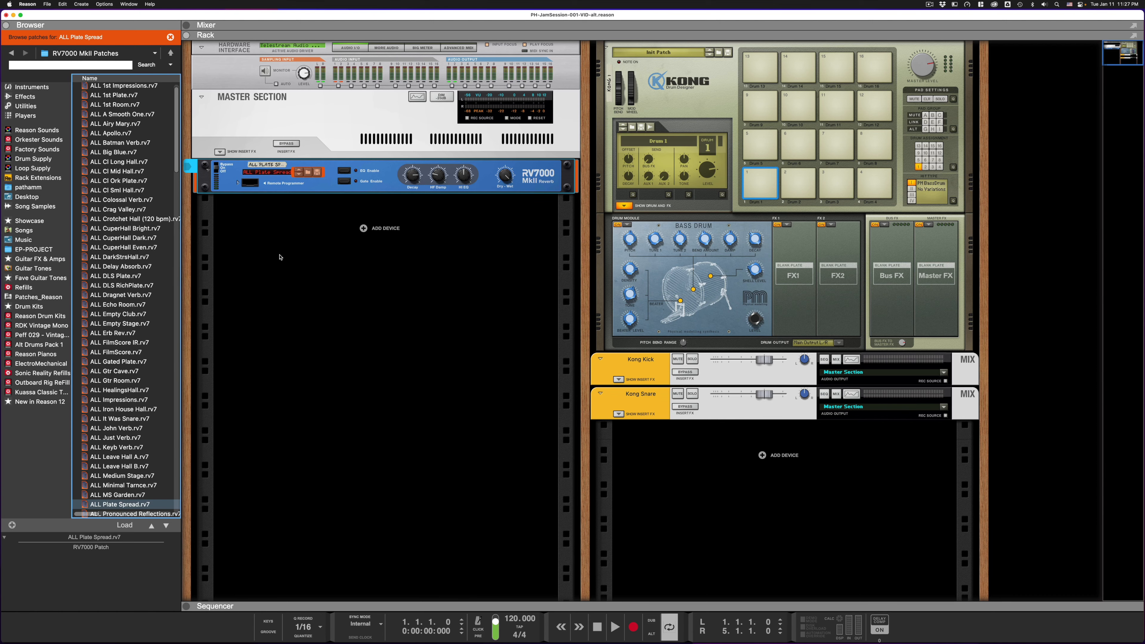
key(Tab)
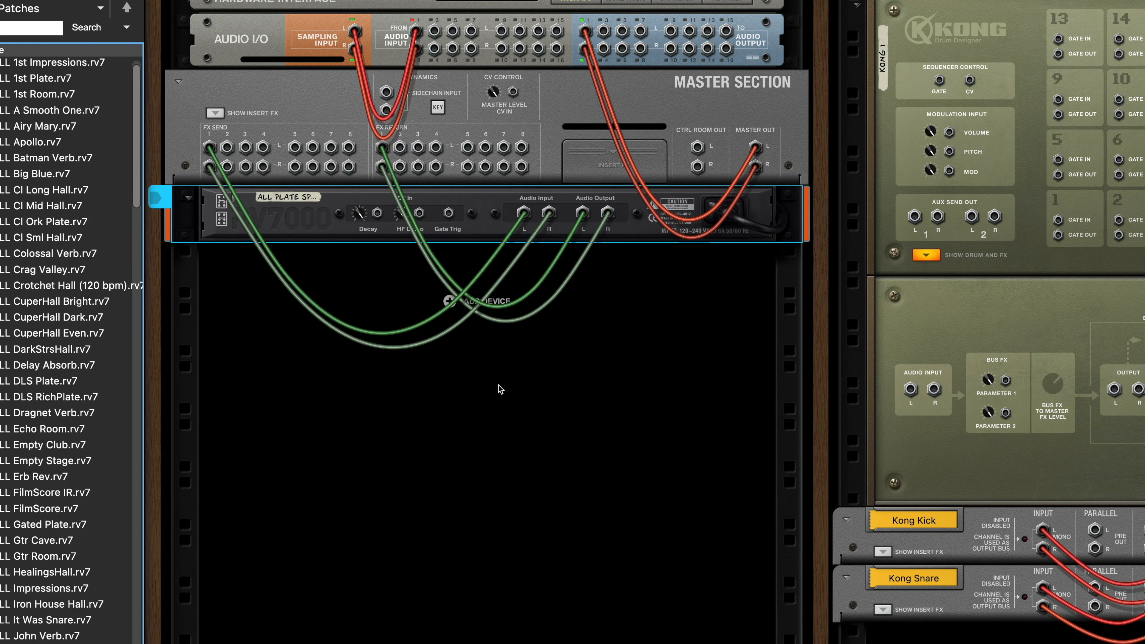
key(Tab)
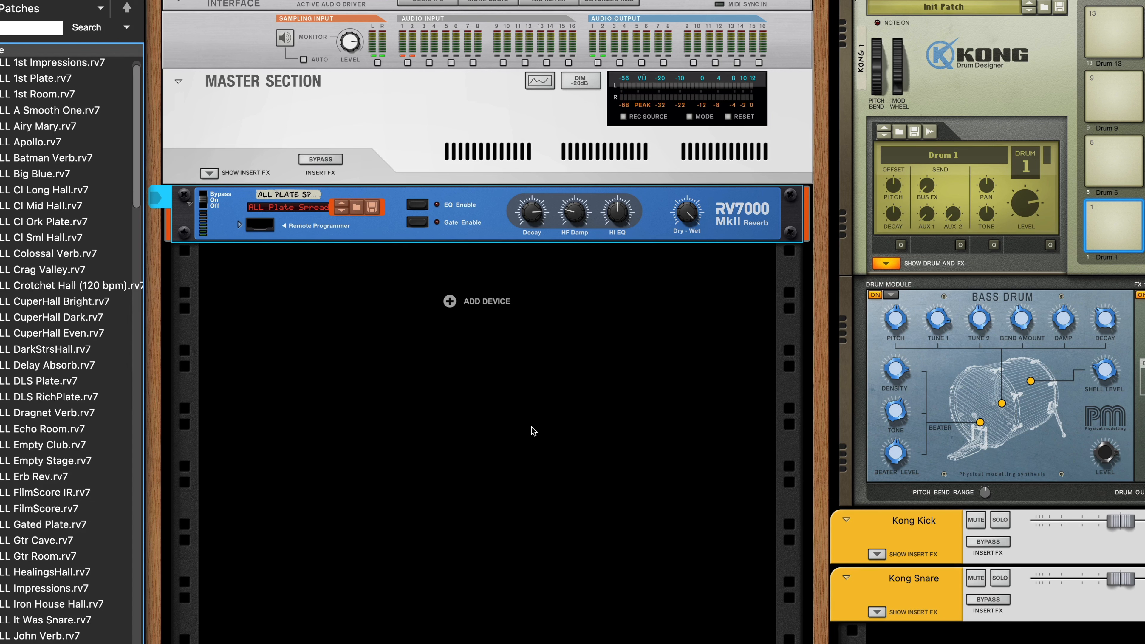
Create a mix channel below the RV7000 reverb and name it "-FX1- Reverb".
right_click(481, 306)
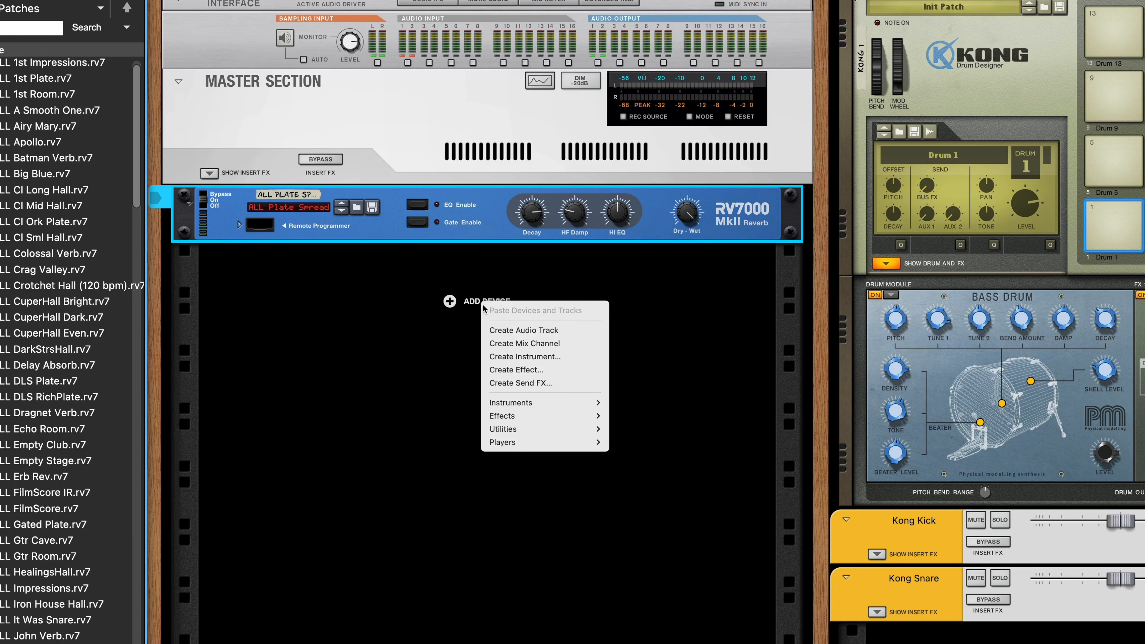
click(513, 345)
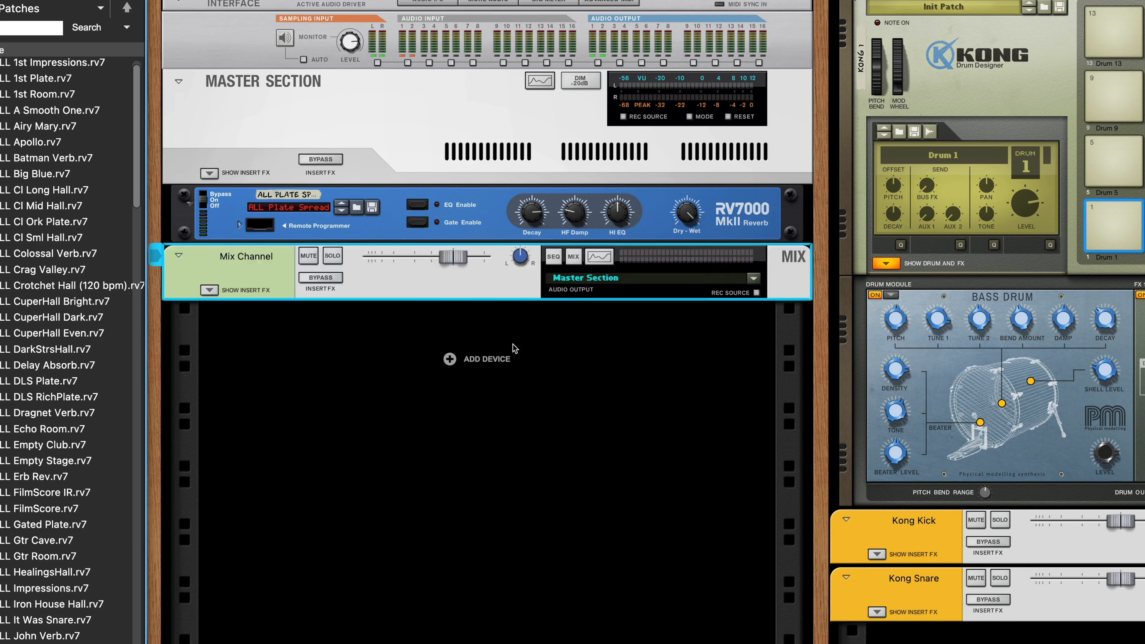
double_click(243, 256)
text(-FX)
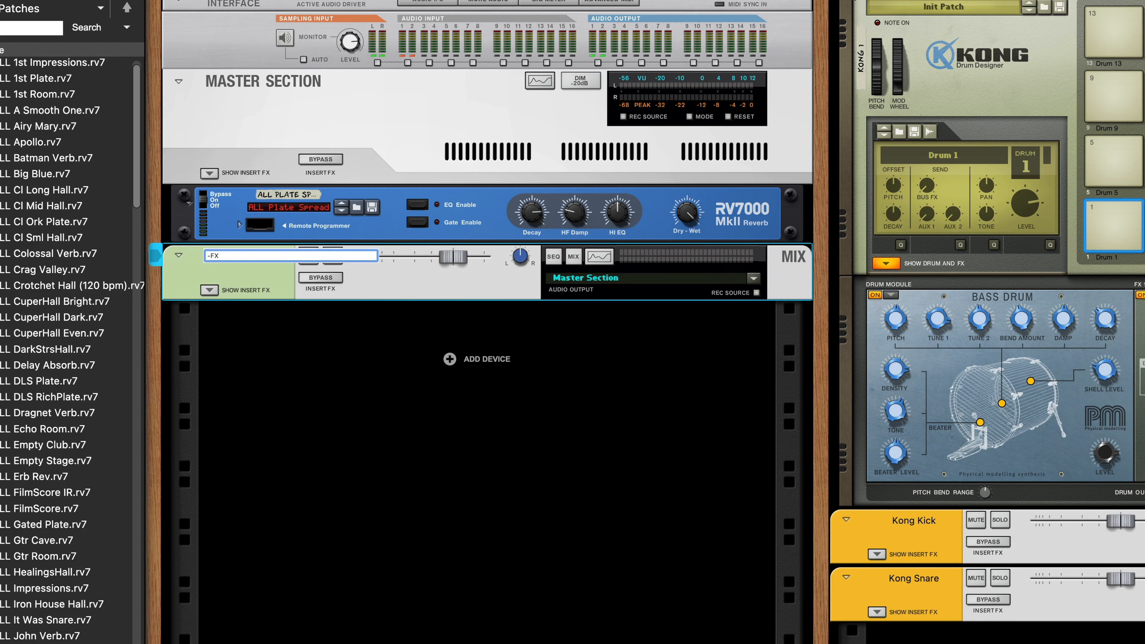
text(1- Reverb)
key(Return)
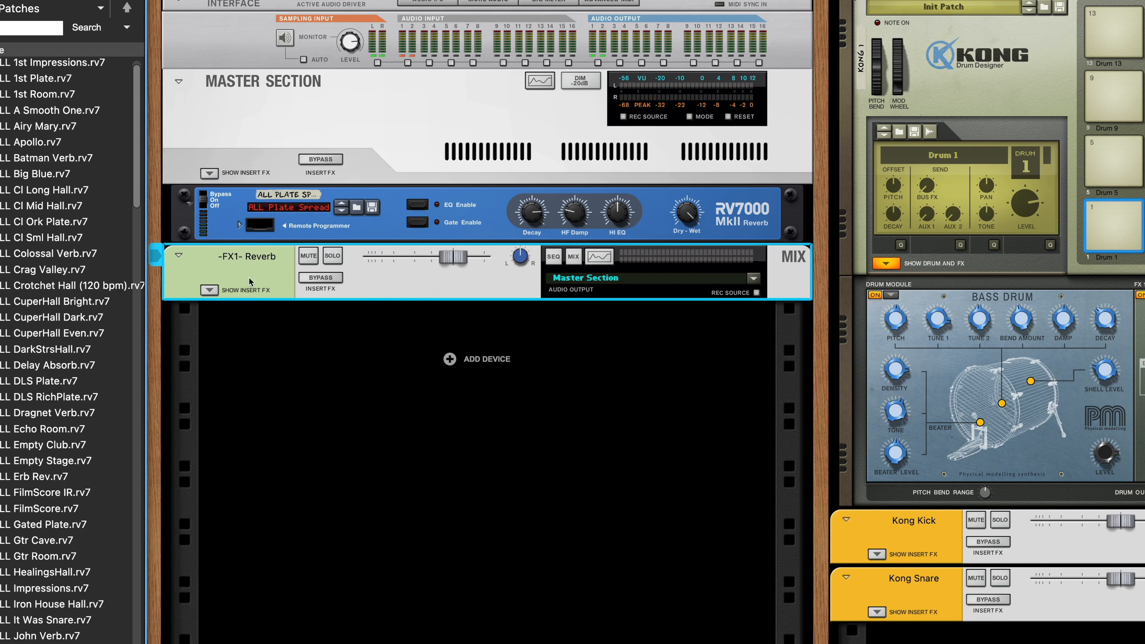
Show the -FX1- Reverb channel's insert FX area, move the RV7000 into it and check the cabling on the rear.
click(208, 291)
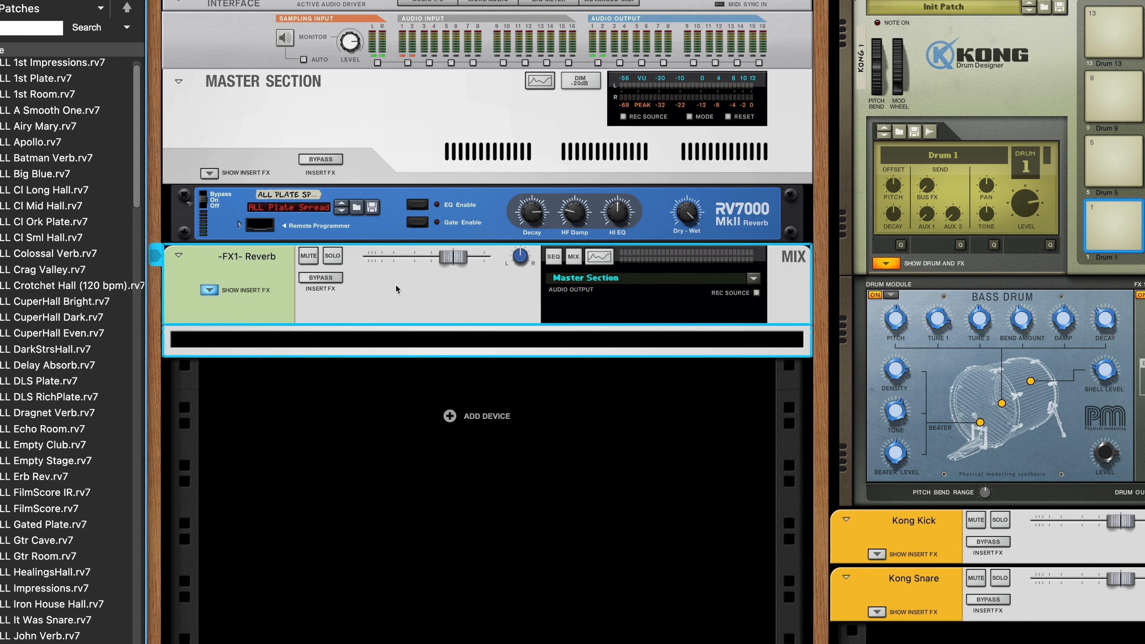
drag(489, 206, 474, 340)
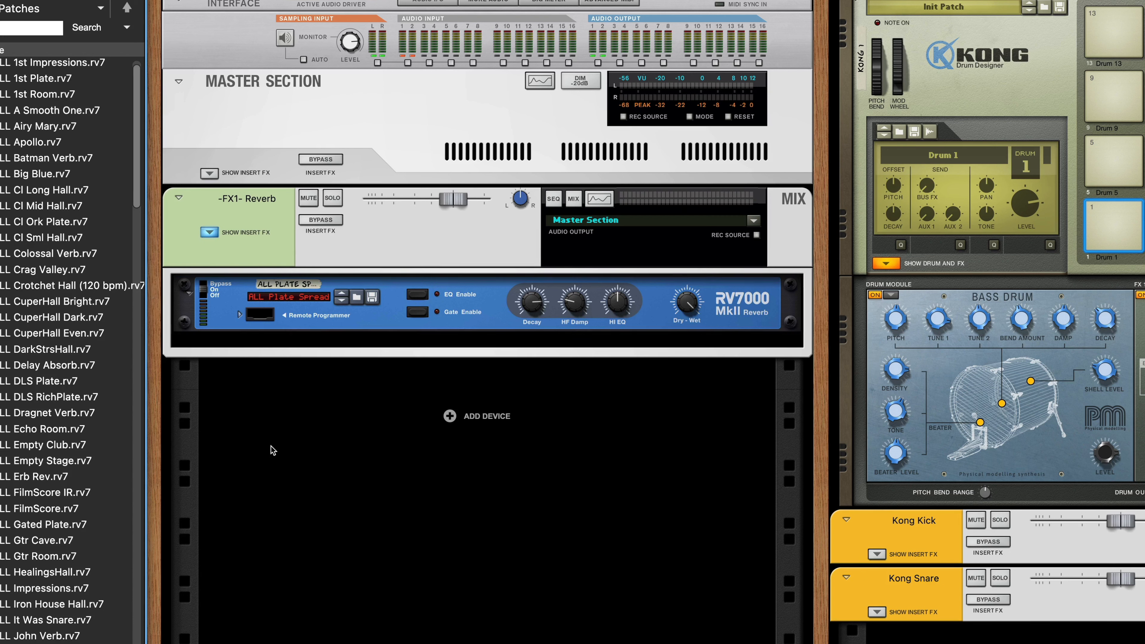
key(Tab)
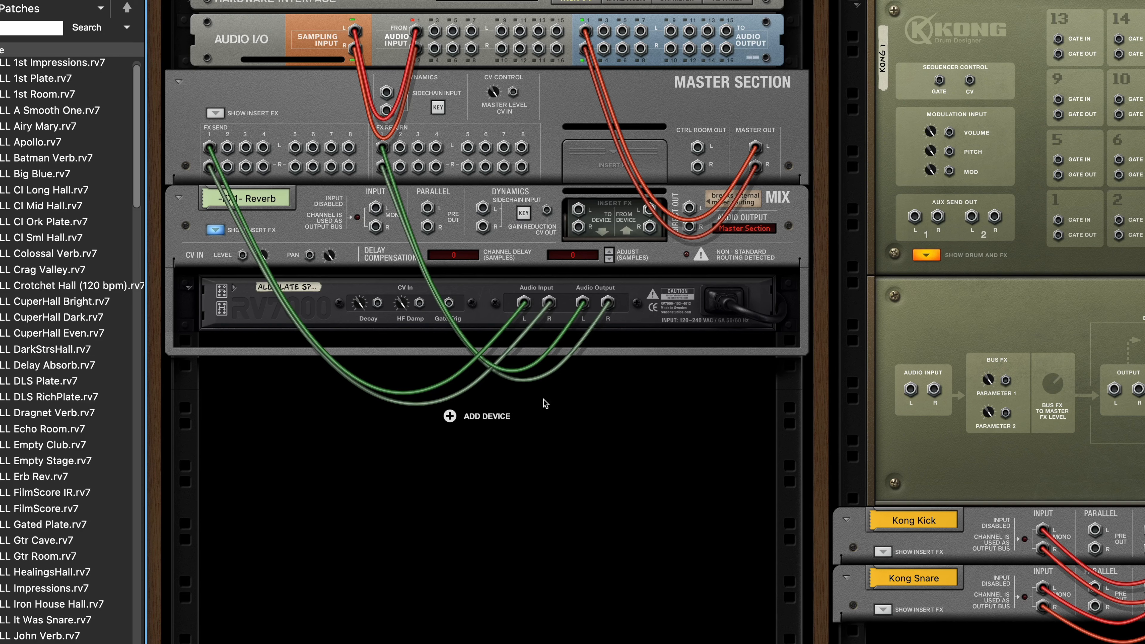
key(Tab)
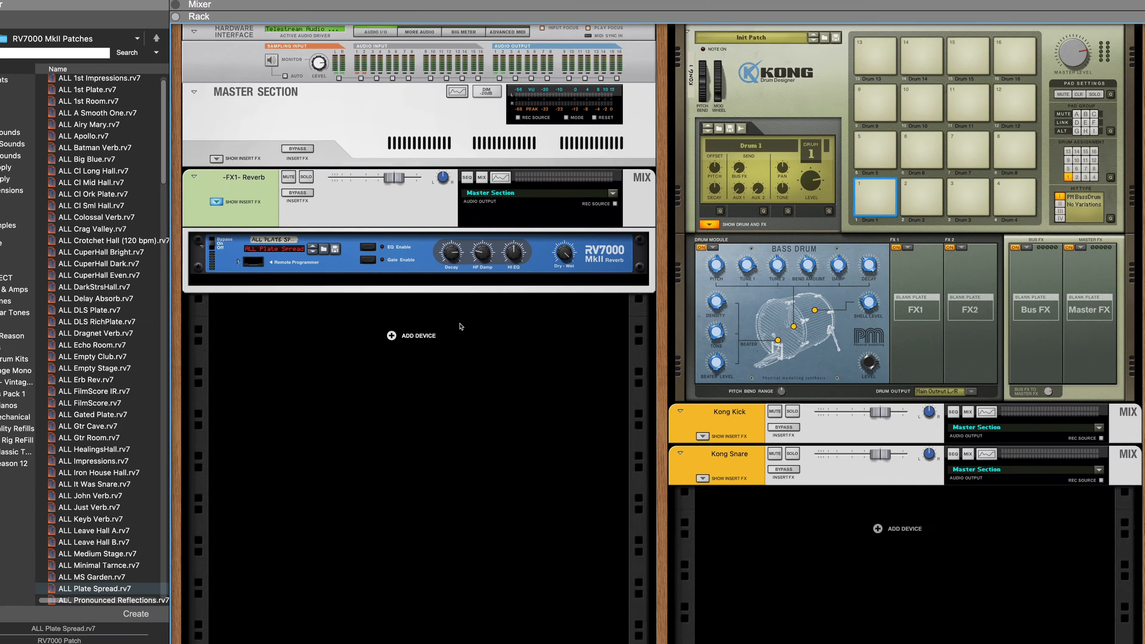
In the mixer, move the Kong Snare channel next to Kong Kick so that -FX1- Reverb comes last.
key(F5)
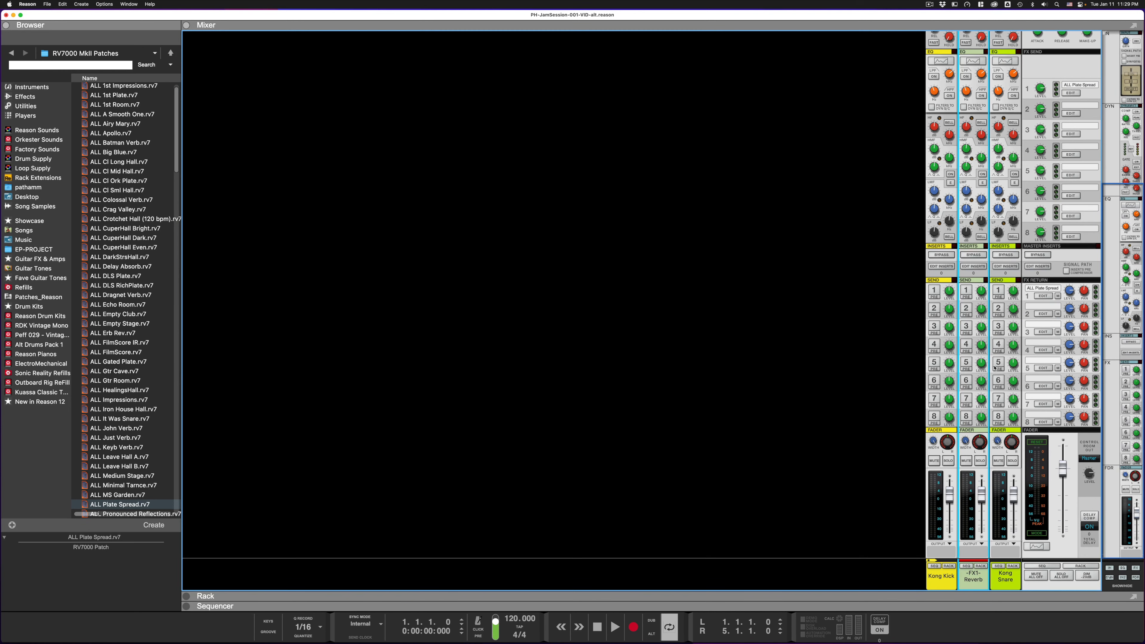
drag(1001, 577, 958, 583)
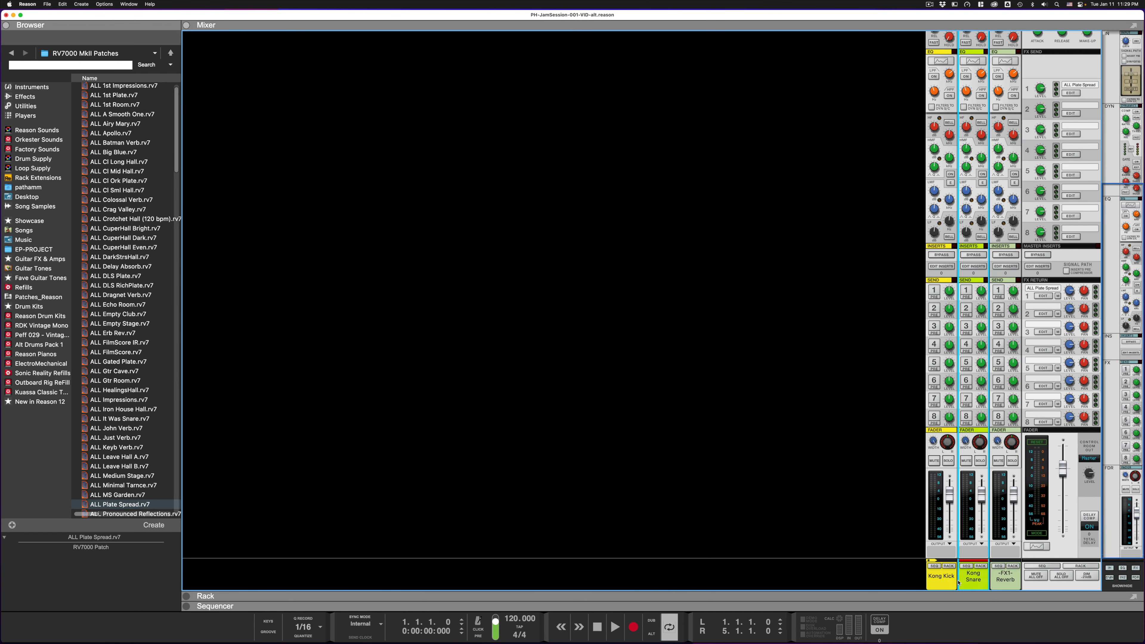
Enable send 1 on the Kong Kick and Kong Snare channels and play the loop to hear the reverb.
click(935, 291)
click(966, 290)
key(space)
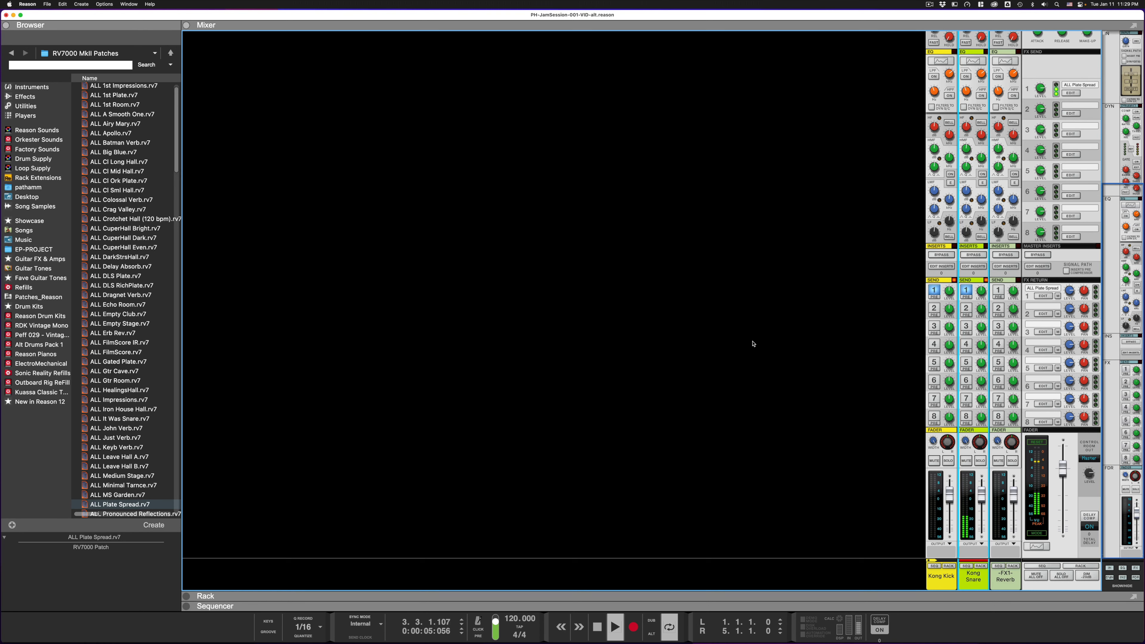
key(space)
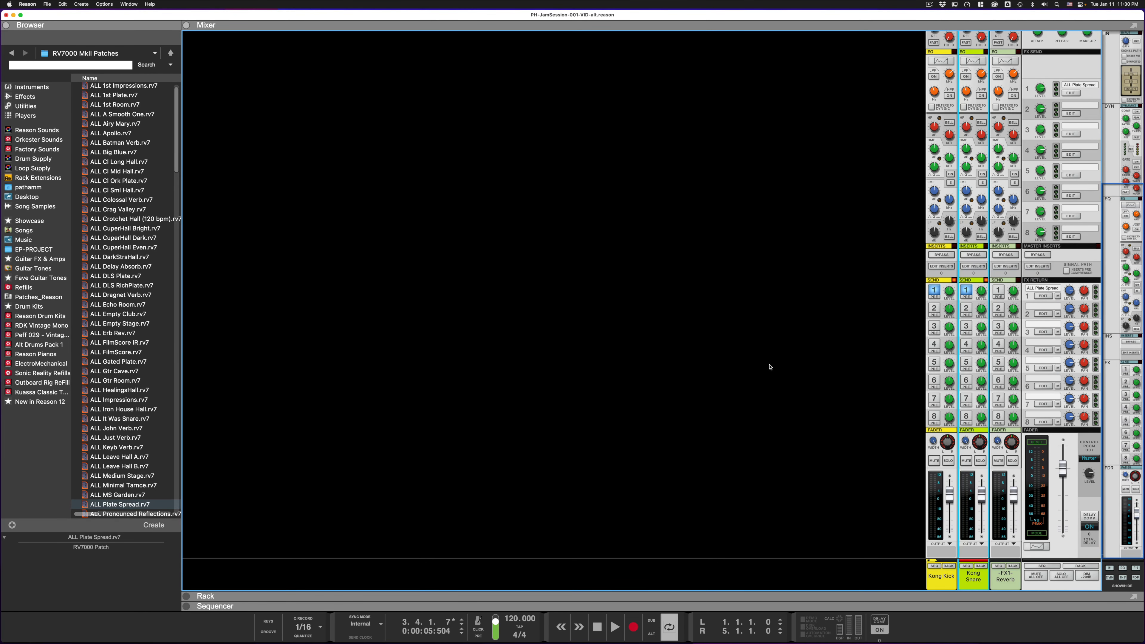
On the rear of the rack, reroute the FX Send 1 cables from the RV7000 inputs to the -FX1- Reverb channel's left and right inputs.
key(F6)
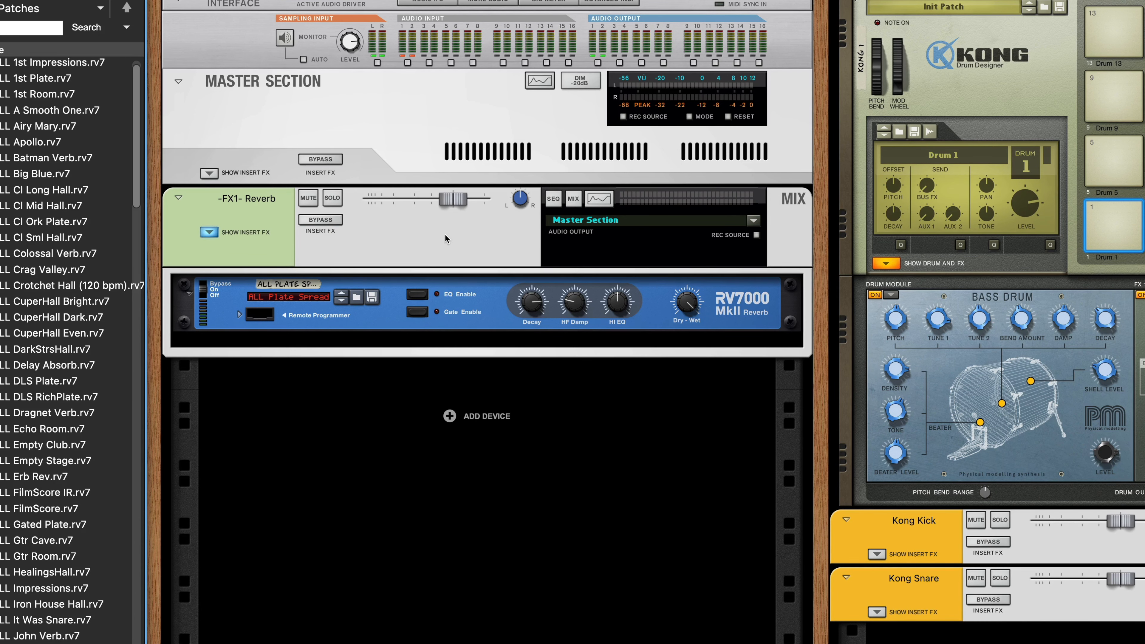
key(Tab)
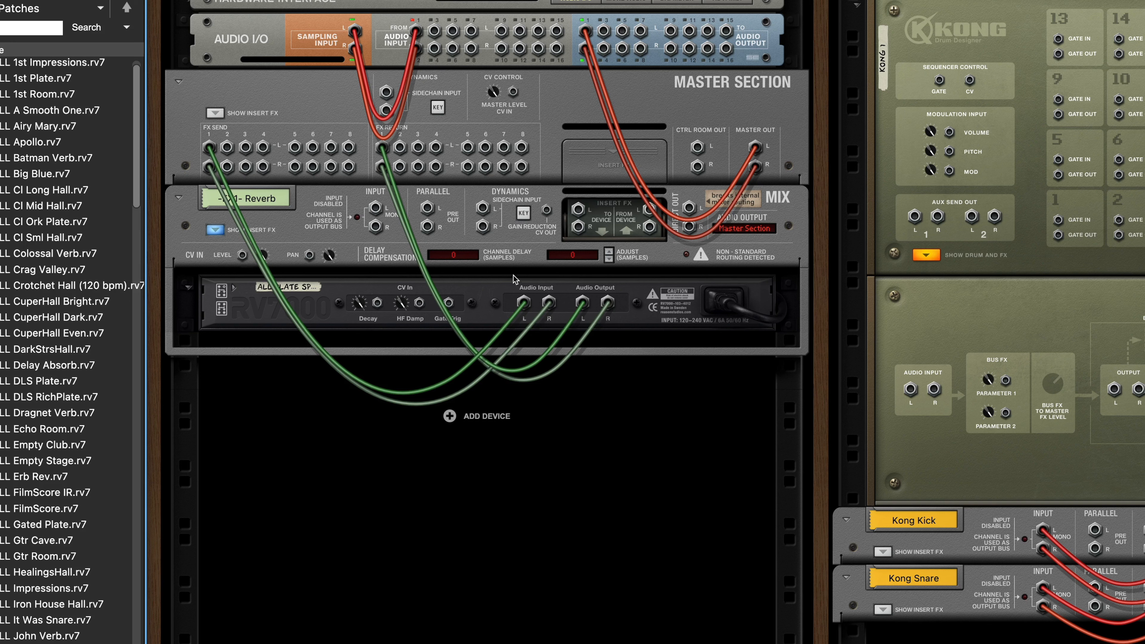
click(476, 289)
drag(523, 303, 375, 207)
drag(550, 303, 375, 226)
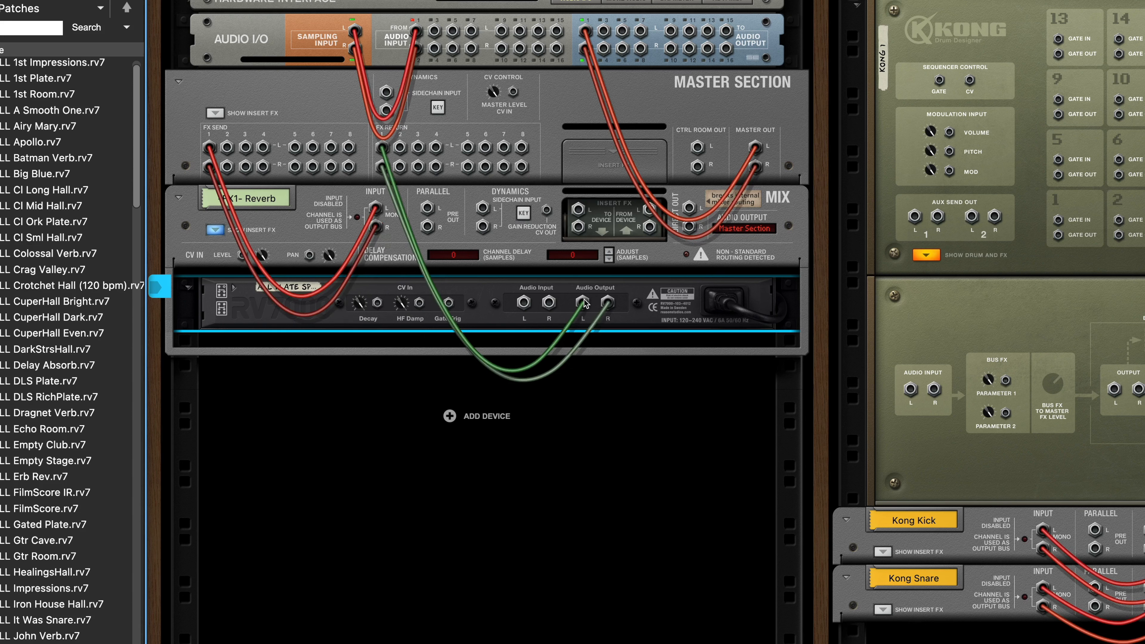
Disconnect the RV7000 outputs from FX Return 1 and patch the reverb into the -FX1- Reverb channel's To Device and From Device insert jacks.
drag(583, 302, 548, 204)
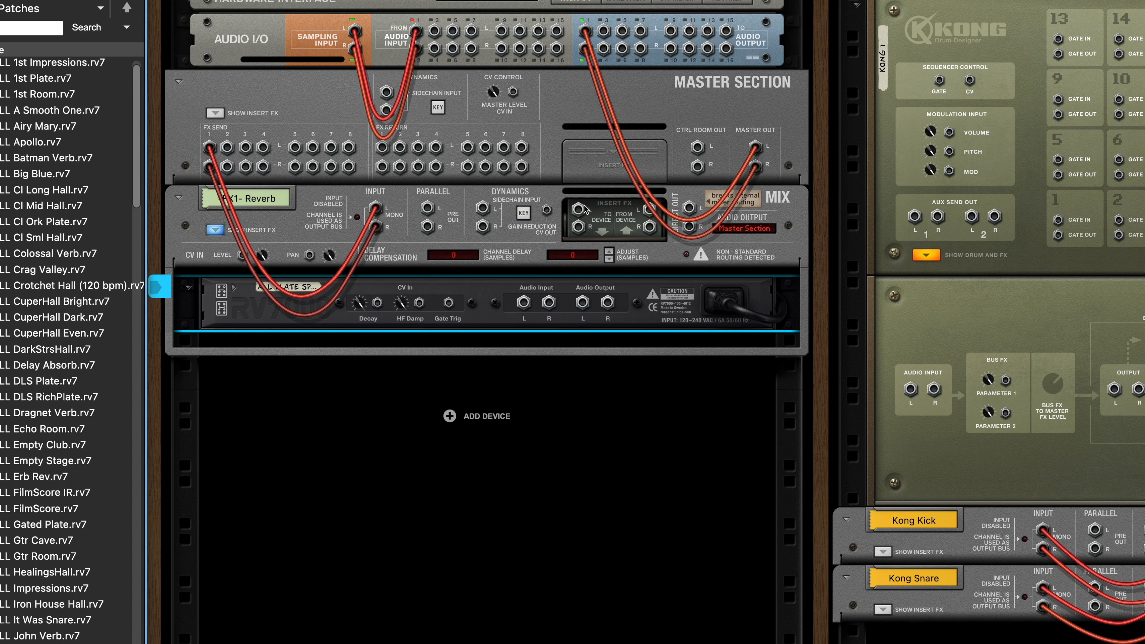
drag(581, 211, 525, 302)
drag(524, 303, 524, 303)
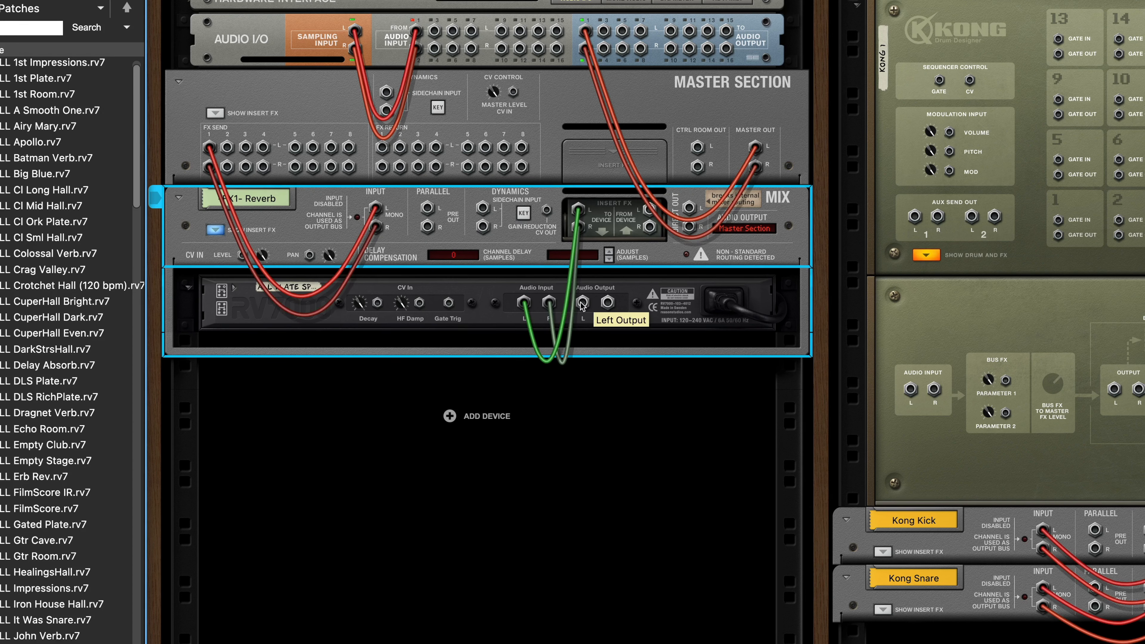
drag(582, 303, 651, 208)
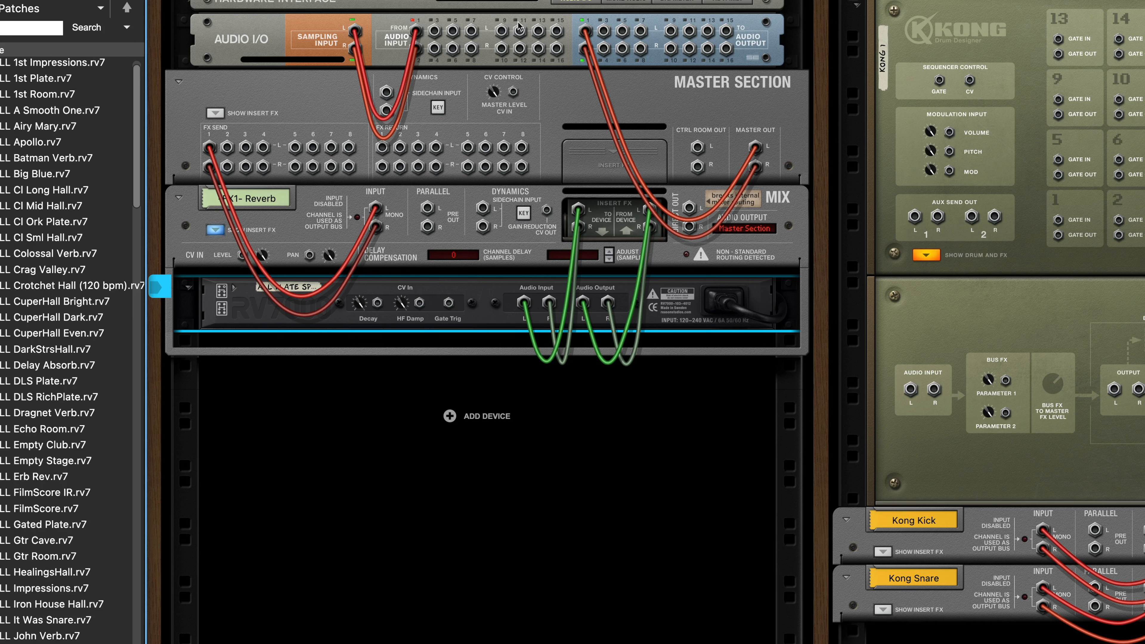
Connect the -FX1- Reverb channel's direct outputs to FX Return 1 and play the loop in the mixer to test the routing.
drag(689, 207, 384, 149)
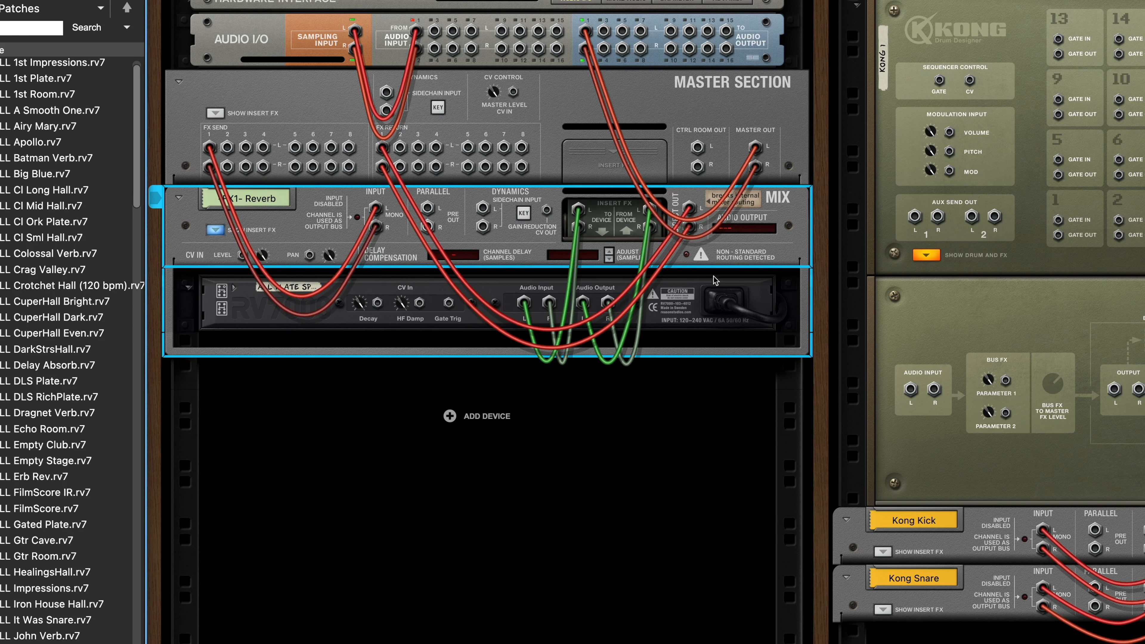
key(Tab)
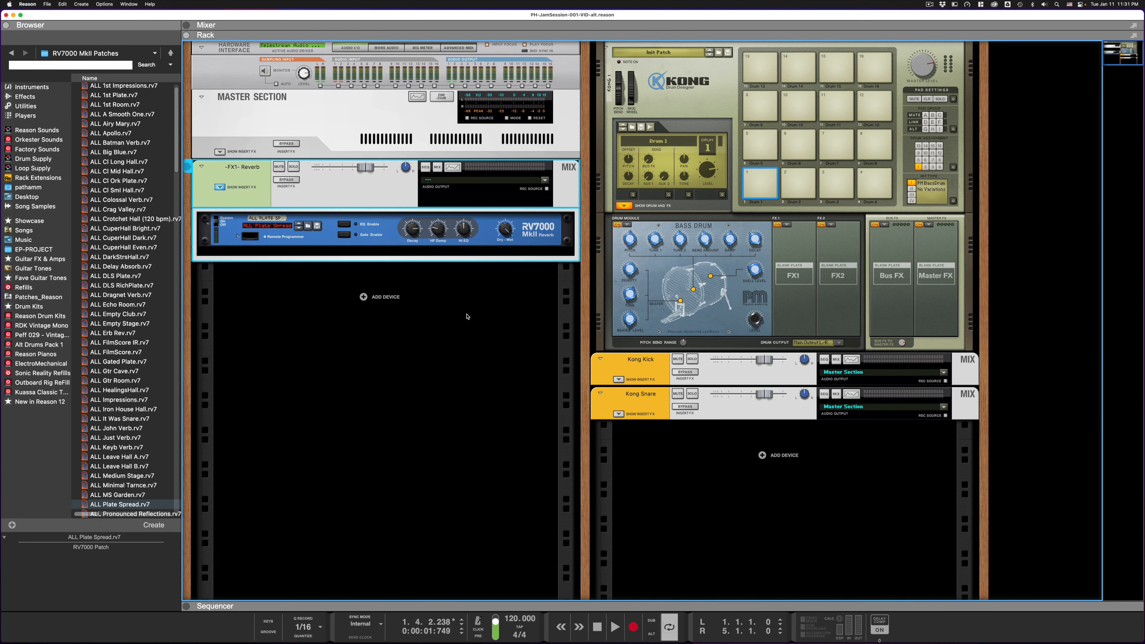
key(F5)
key(space)
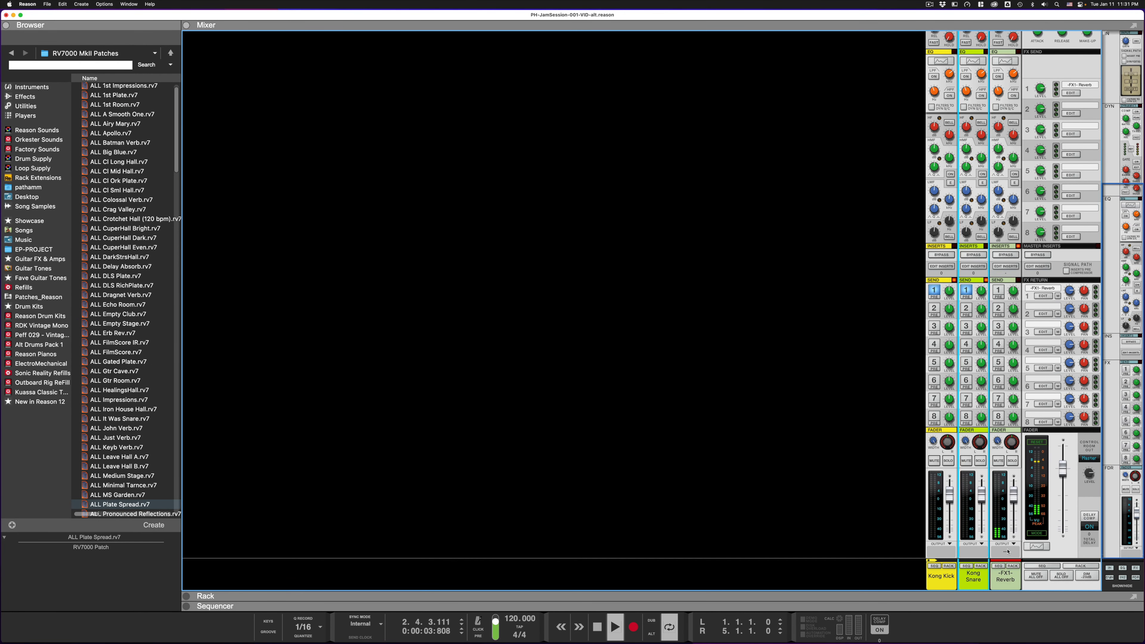
key(space)
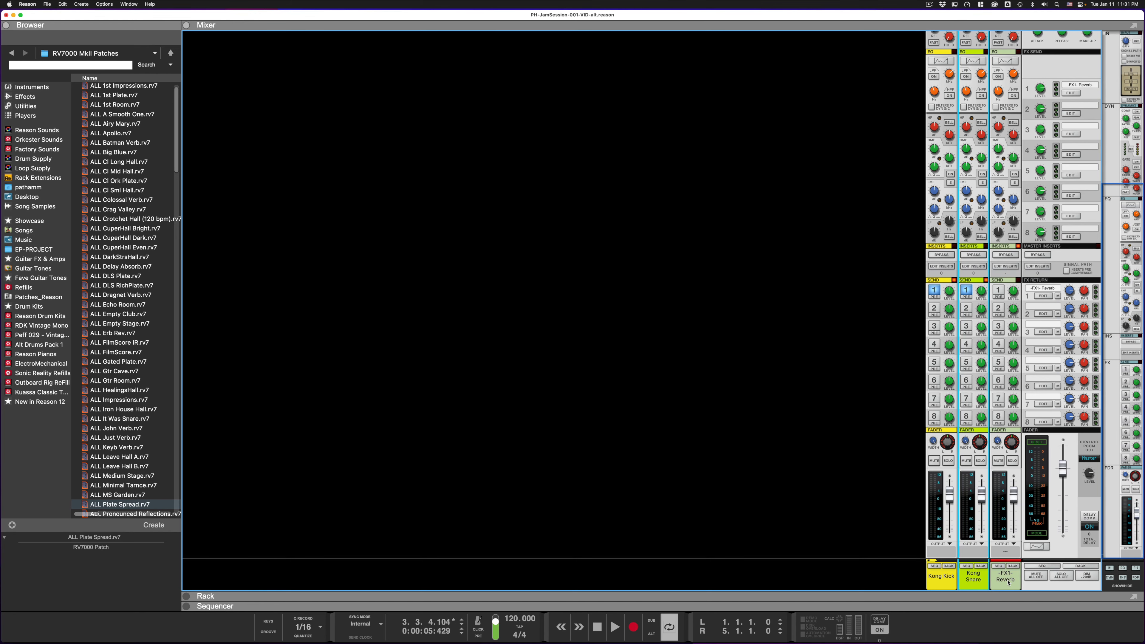
Enable the high-pass filter on the -FX1- Reverb channel and compare the reverb with the filter off and on during playback.
scroll(1008, 582, up, 5)
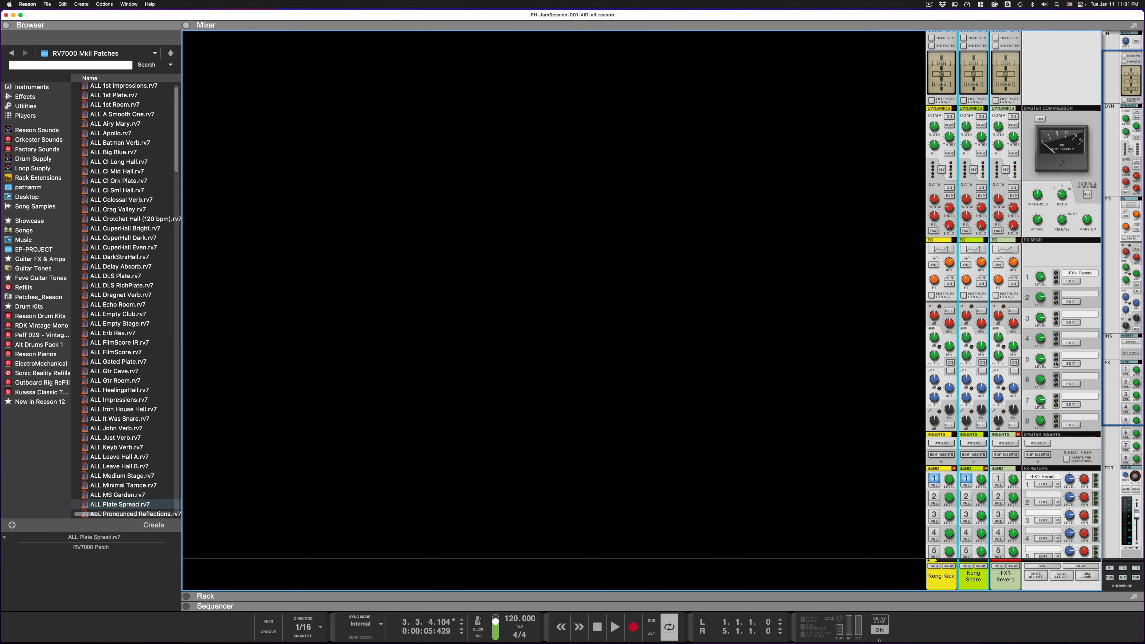
click(1014, 285)
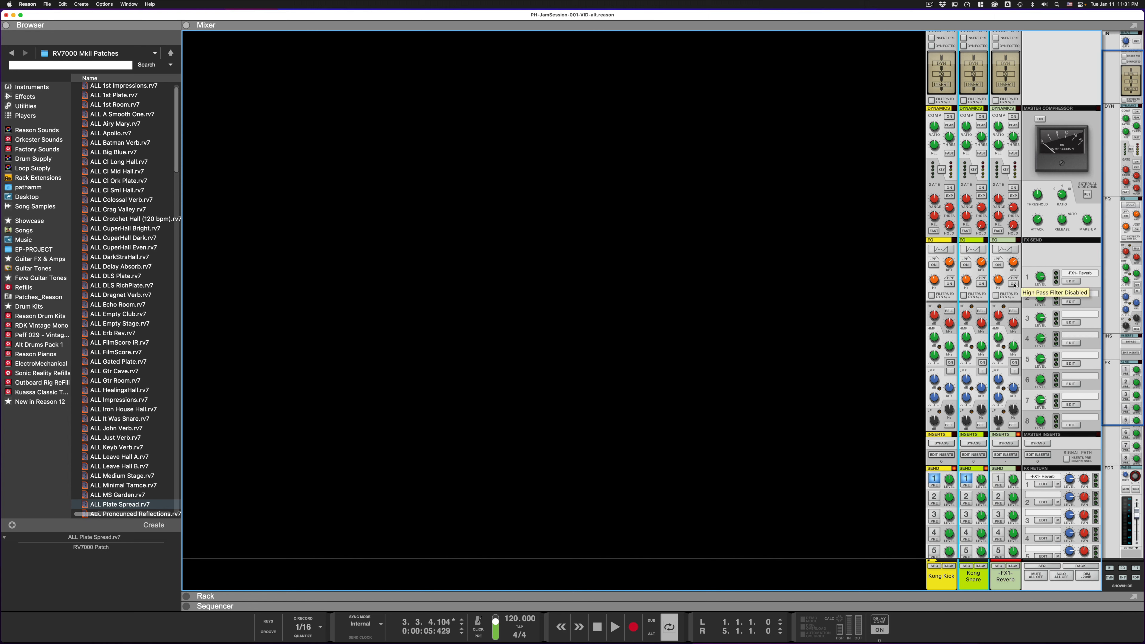
key(space)
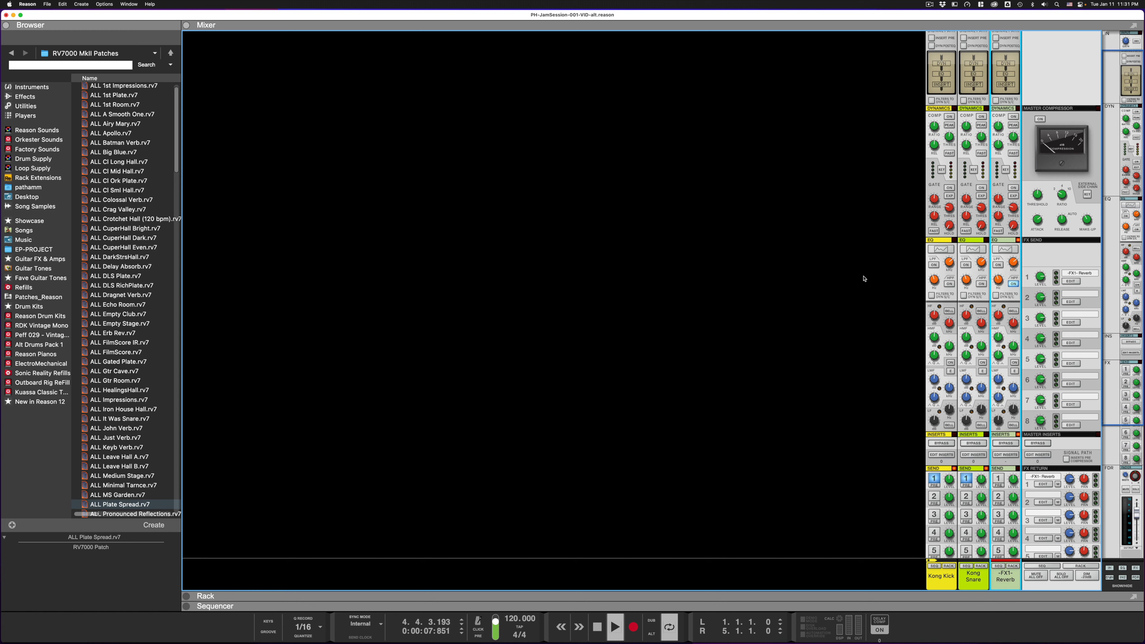
mouse_move(998, 281)
click(1013, 284)
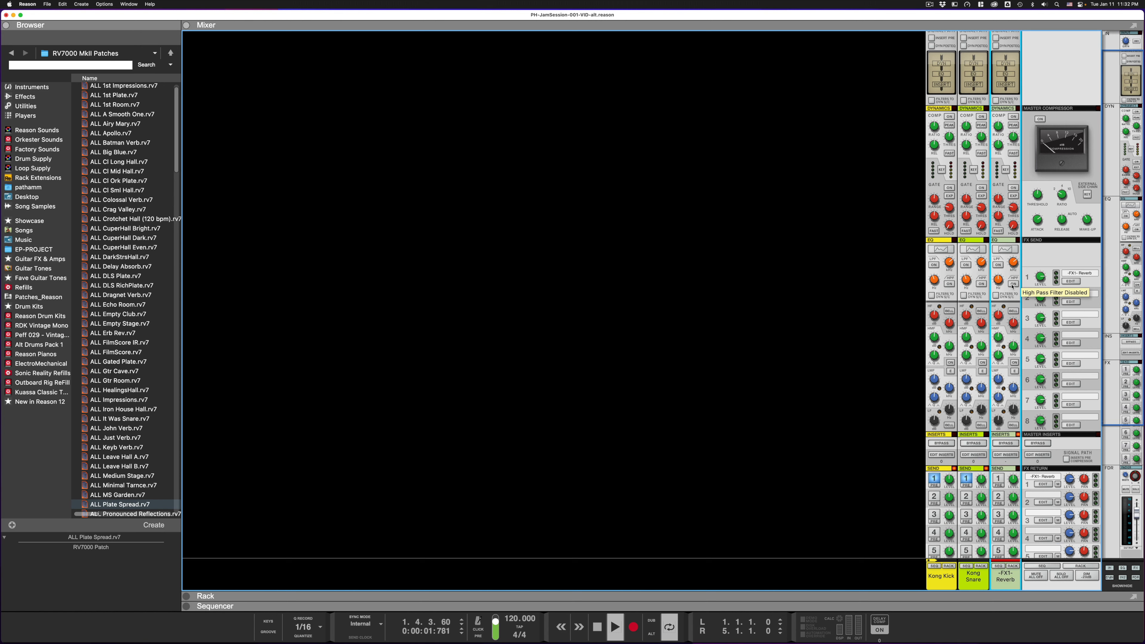
click(1012, 285)
key(space)
scroll(1012, 286, down, 1)
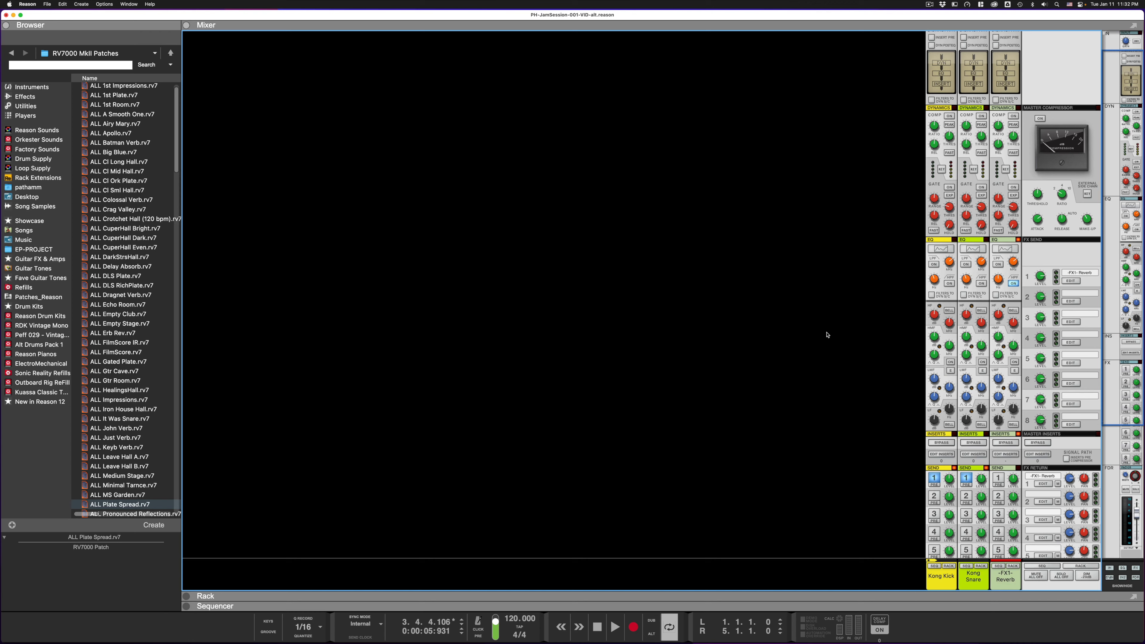
Create a second mix channel in the rack below the RV7000 reverb.
key(F6)
click(308, 338)
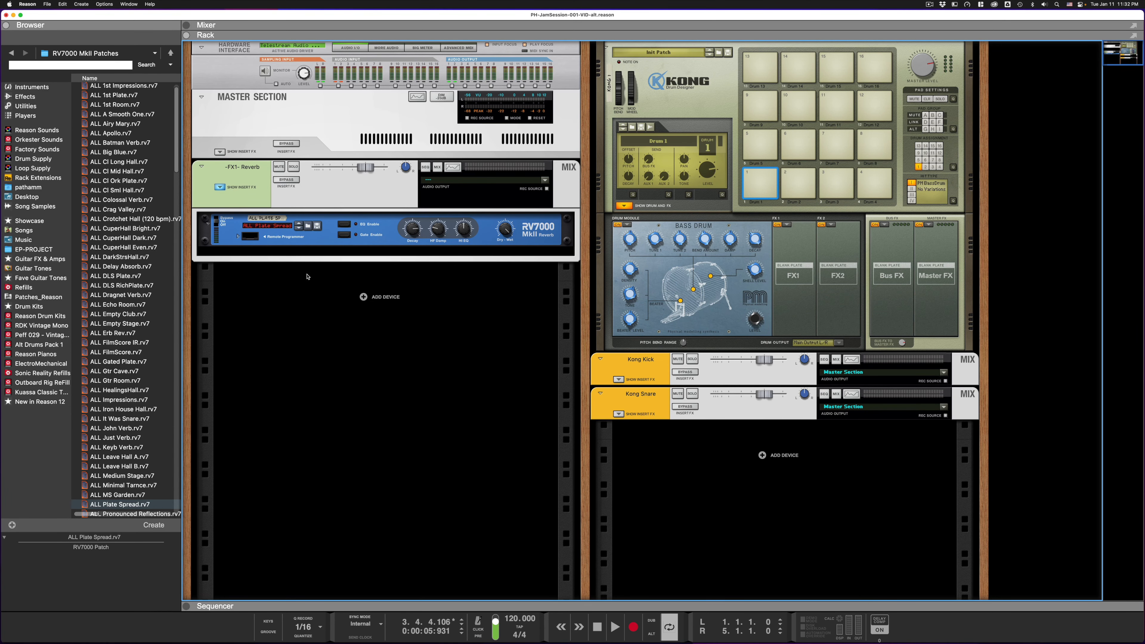
right_click(380, 297)
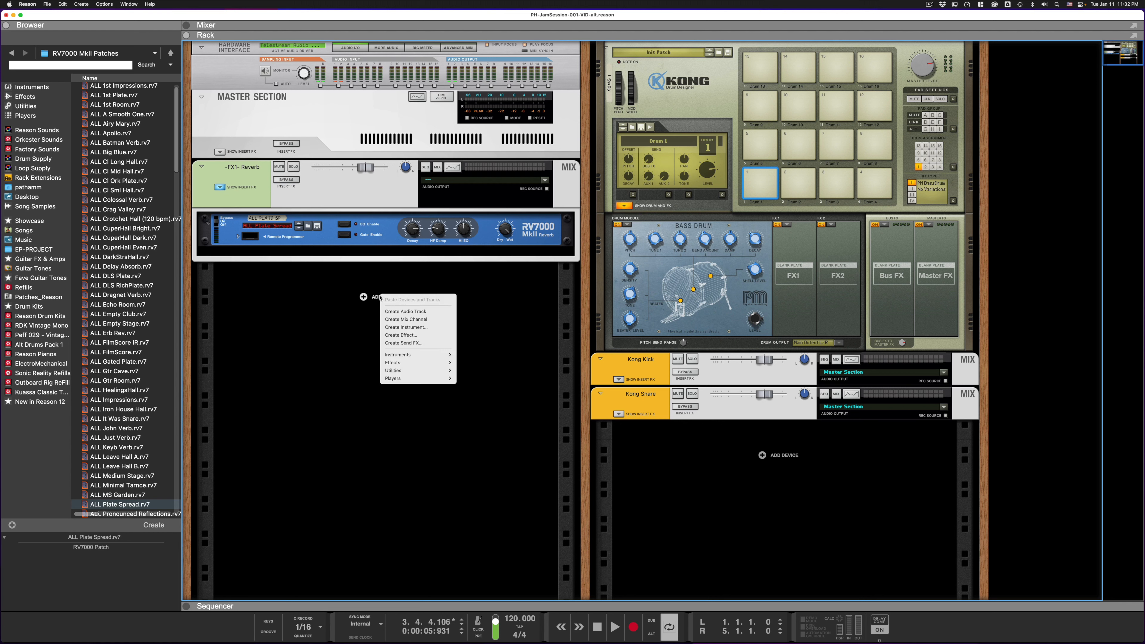
click(401, 320)
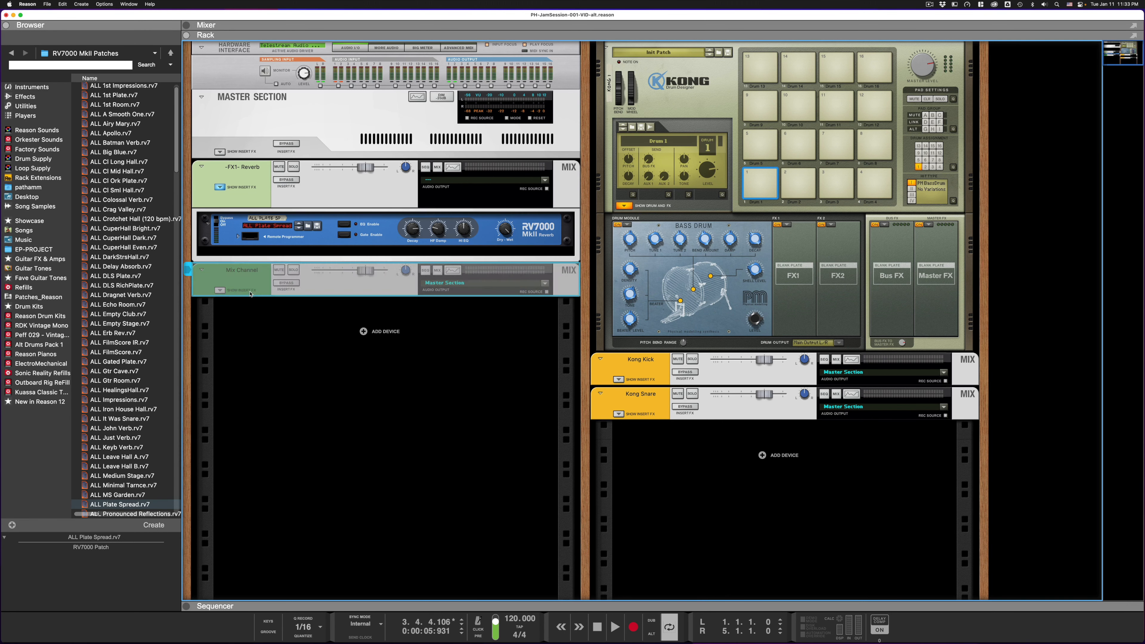
Rename the new mix channel -FX2- Delay.
double_click(247, 270)
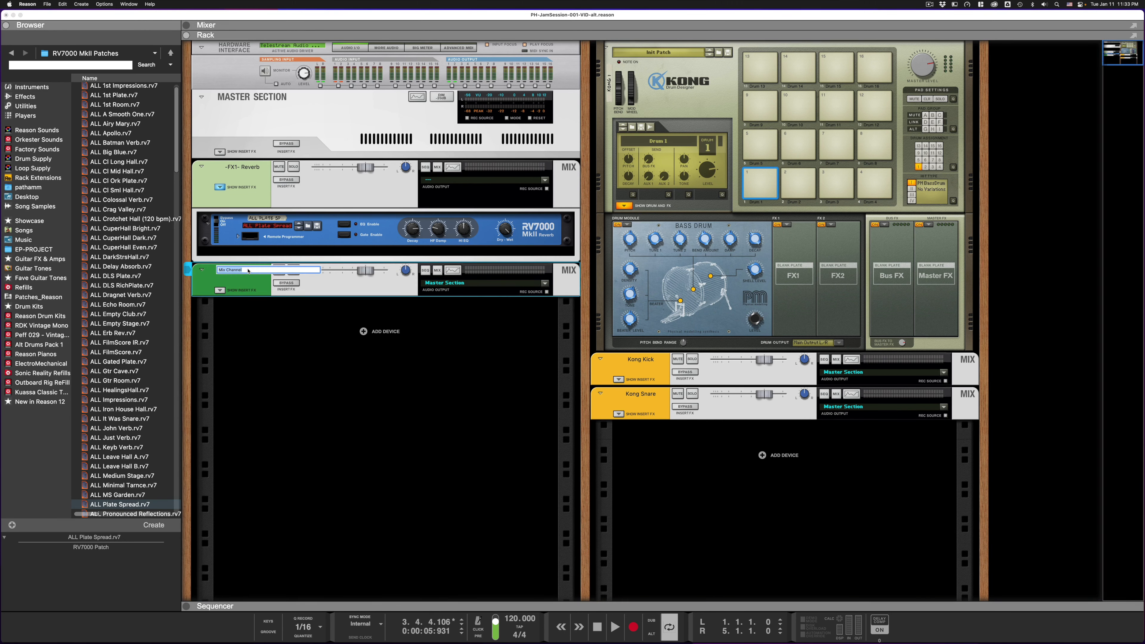
key(BackSpace)
key(Return)
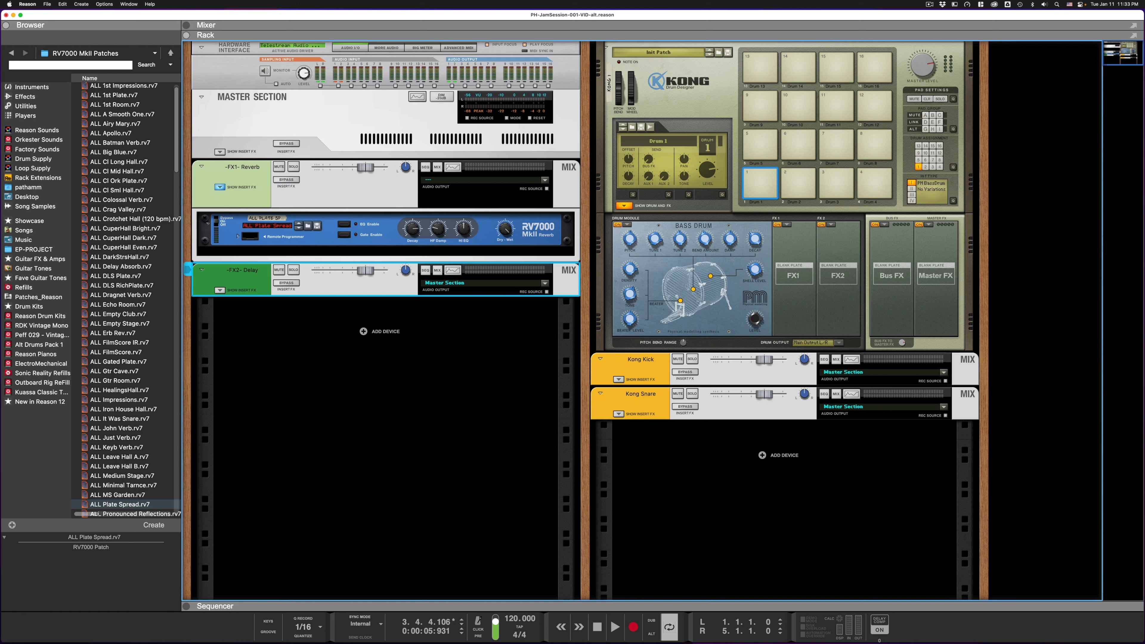
Add a DDL-1 Digital Delay Line from the effects library as an insert effect of the -FX2- Delay channel.
click(25, 96)
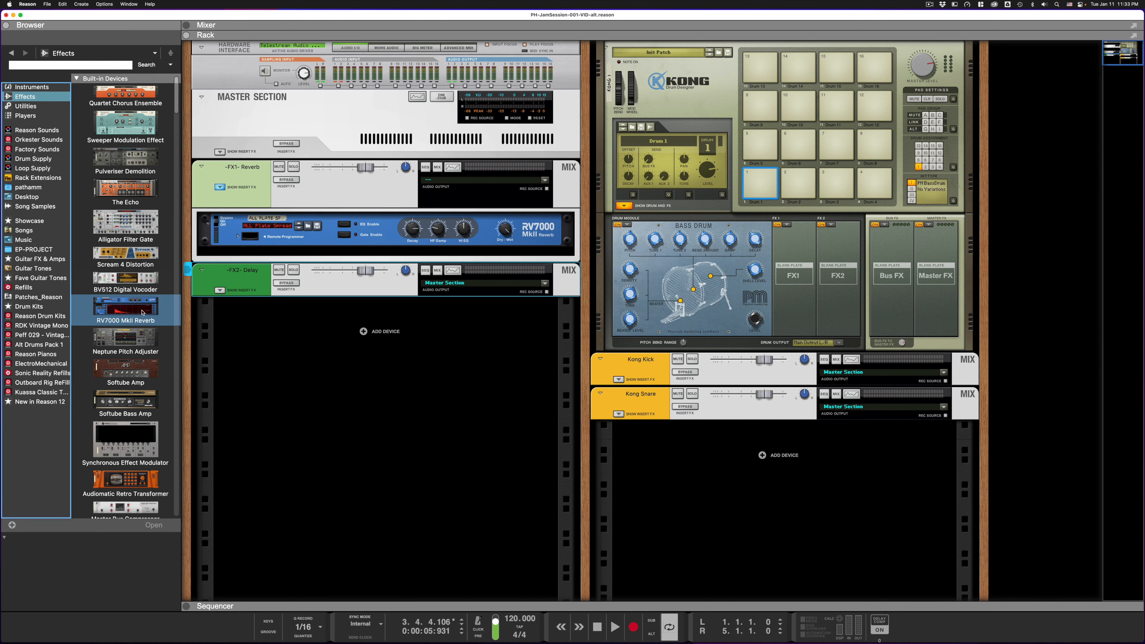
scroll(143, 313, down, 10)
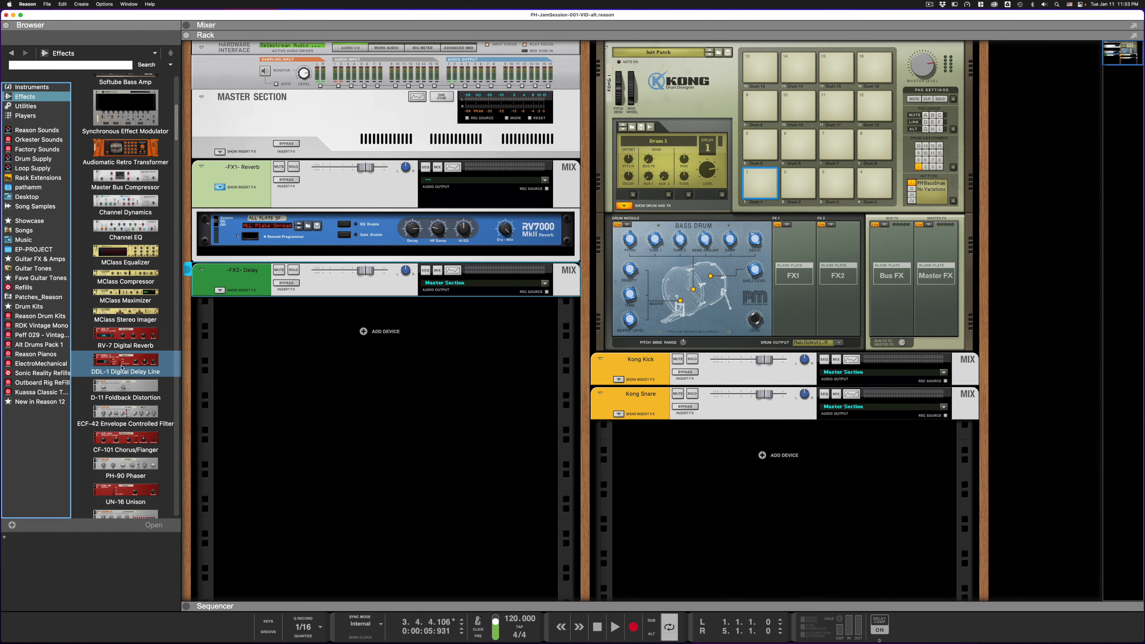
mouse_move(118, 364)
mouse_down()
mouse_move(238, 331)
mouse_move(319, 286)
mouse_move(301, 318)
mouse_up()
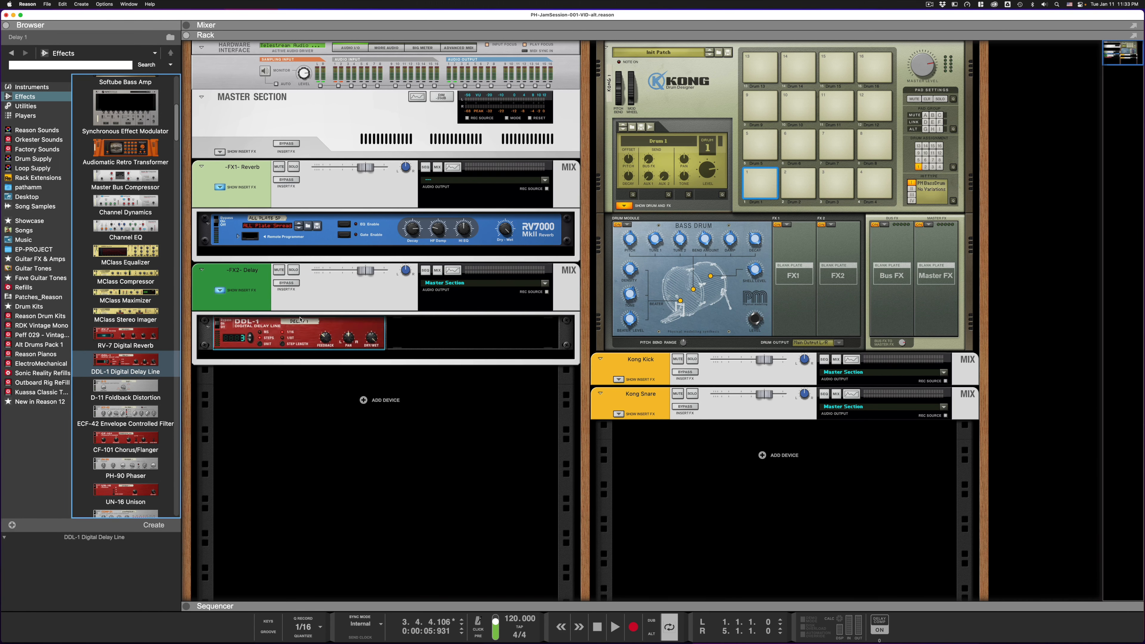
Patch the Master Section's FX Send 2 to the -FX2- Delay channel's inputs and its direct outputs to FX Return 2.
key(Tab)
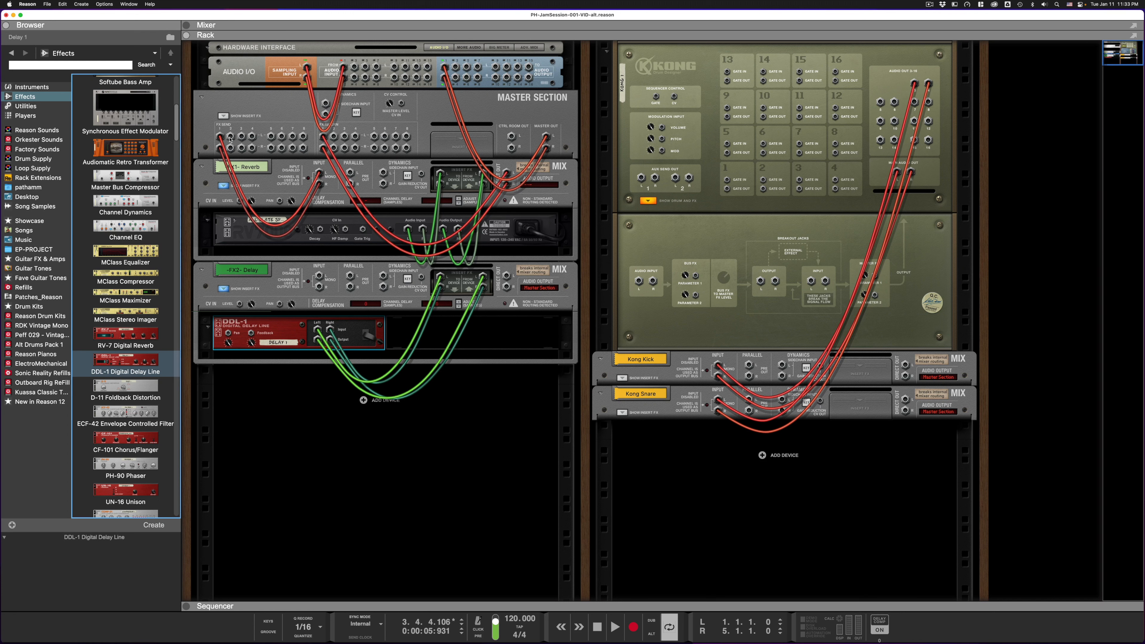
drag(230, 136, 321, 275)
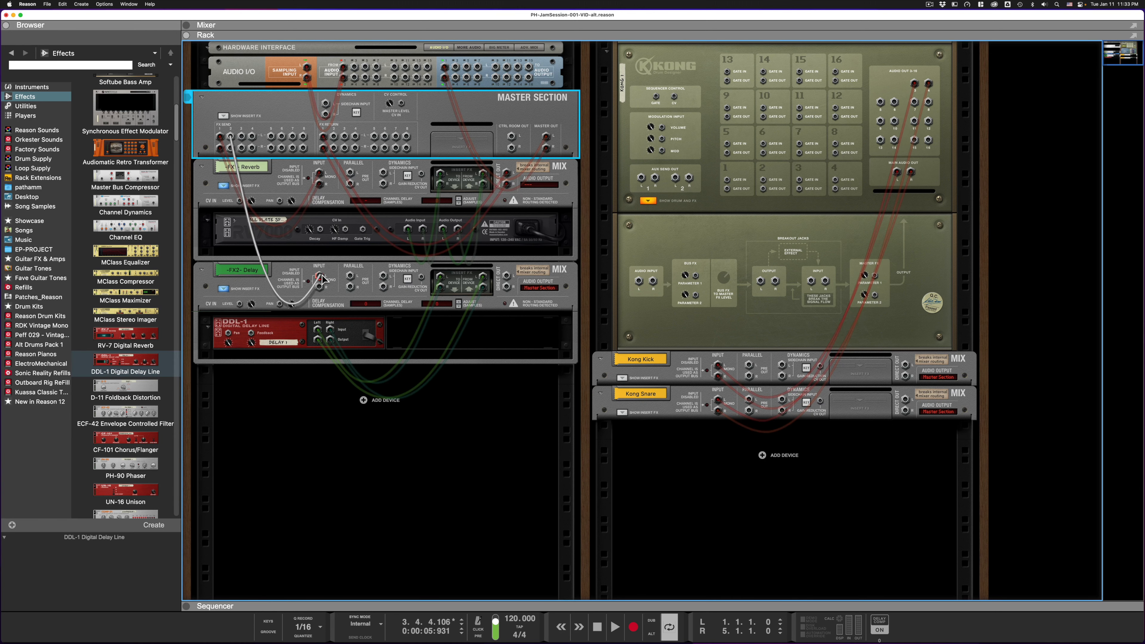
drag(322, 275, 320, 276)
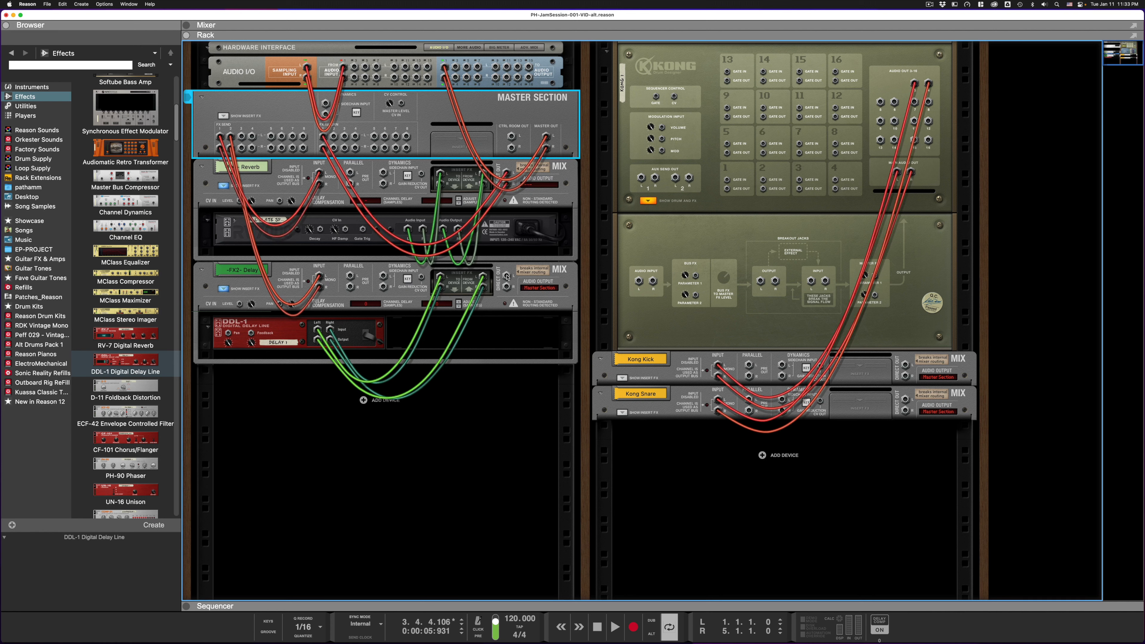
drag(507, 276, 334, 138)
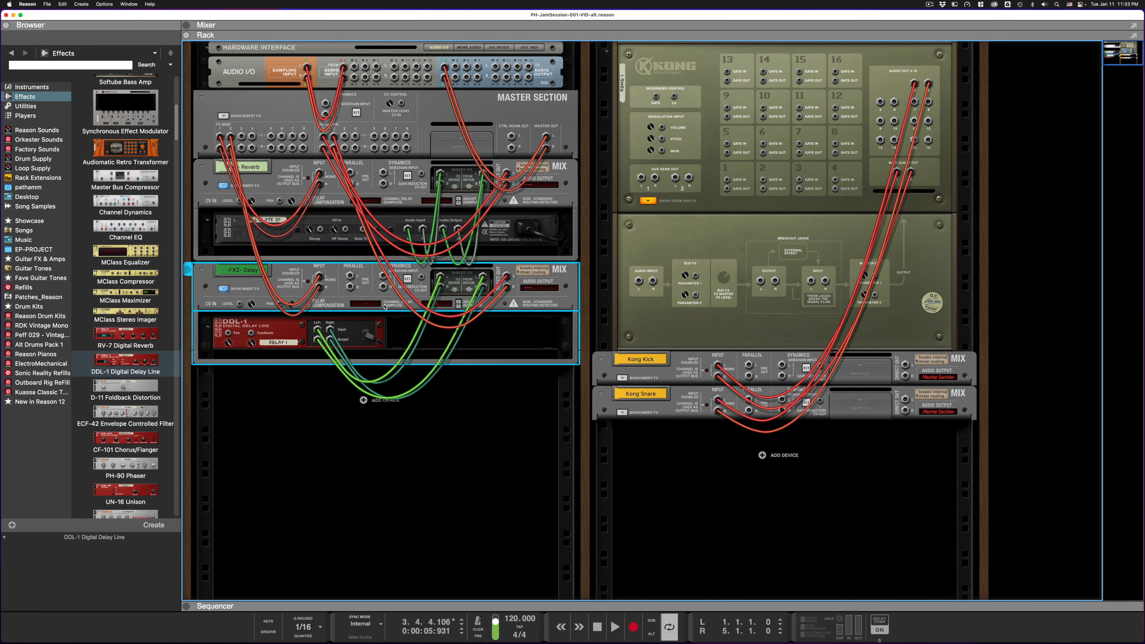
click(484, 478)
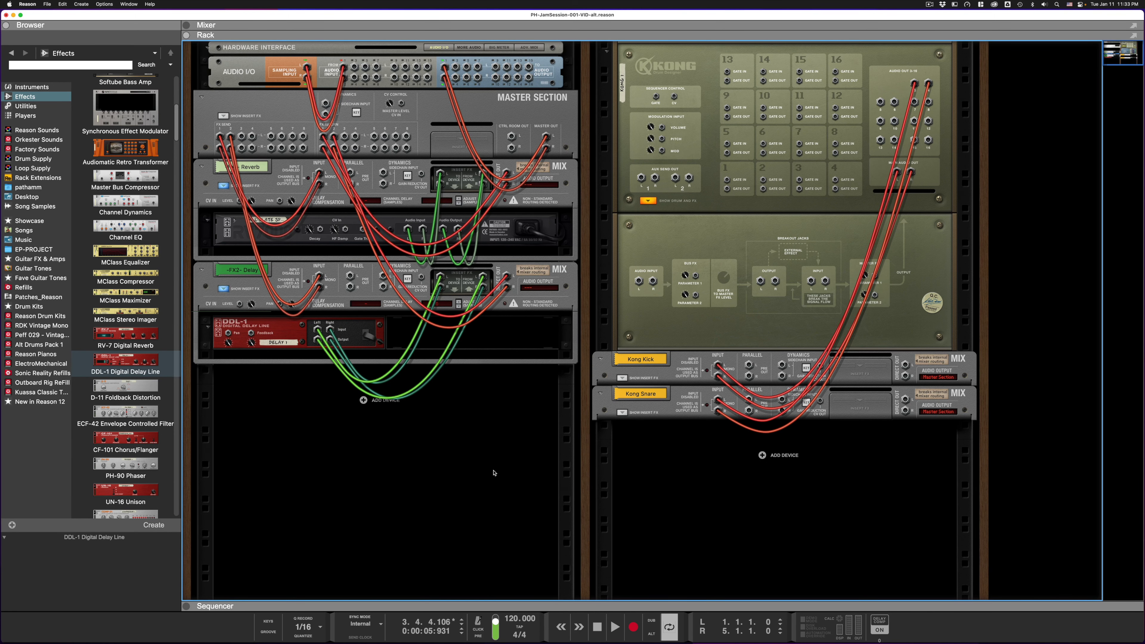
key(Tab)
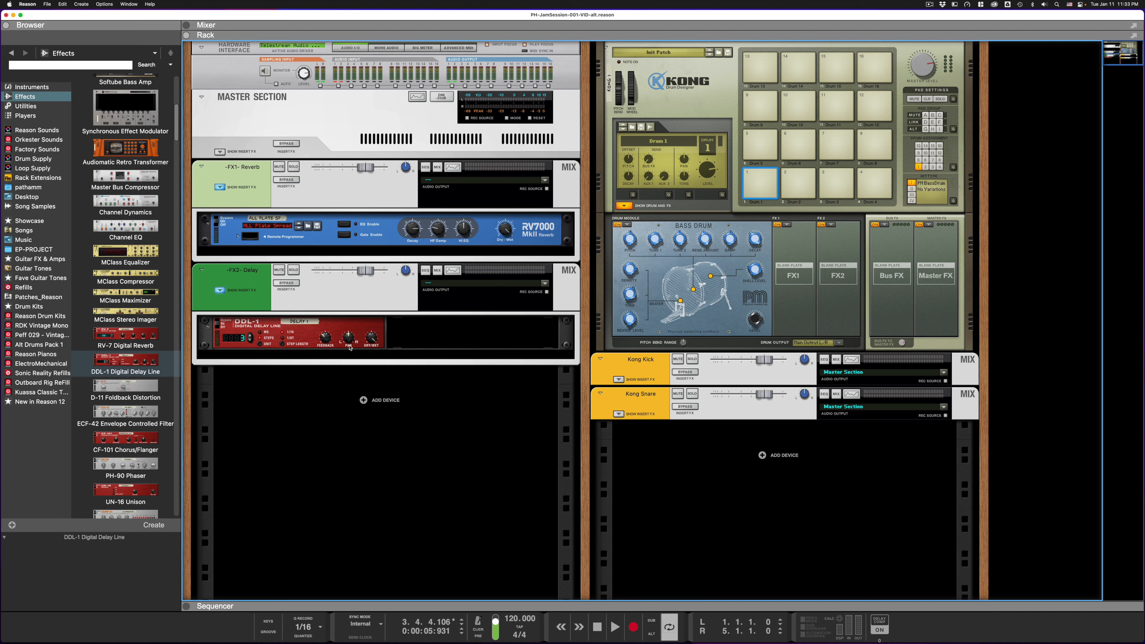
click(326, 338)
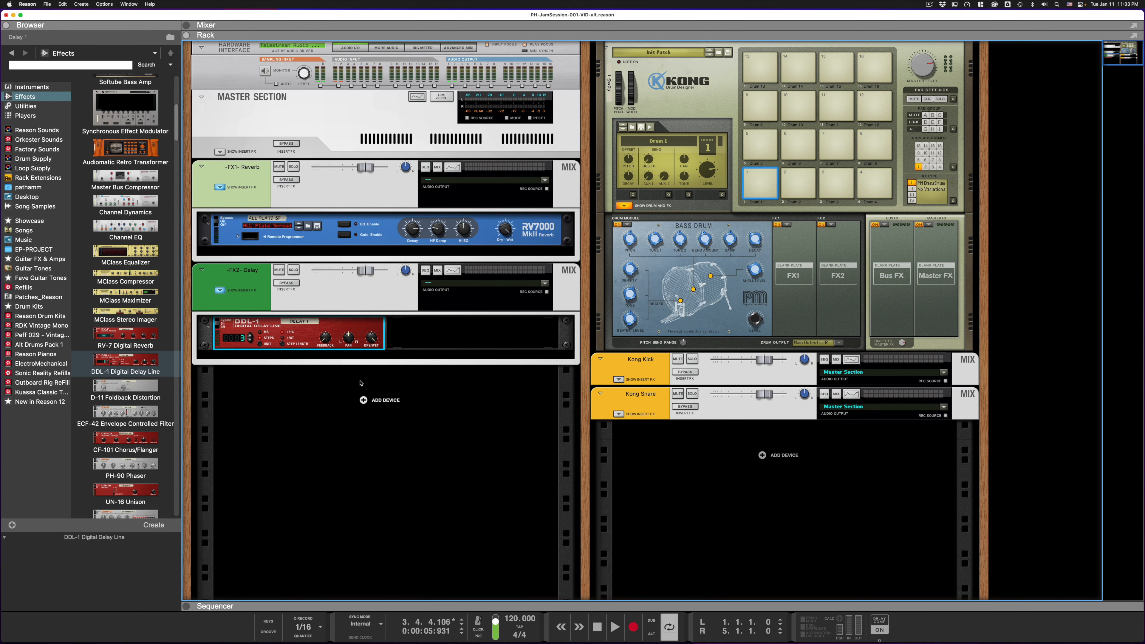
In the mixer, play the loop, enable FX2 send on Kong Snare, and disable FX1 sends on Kong Snare and Kong Kick.
key(F5)
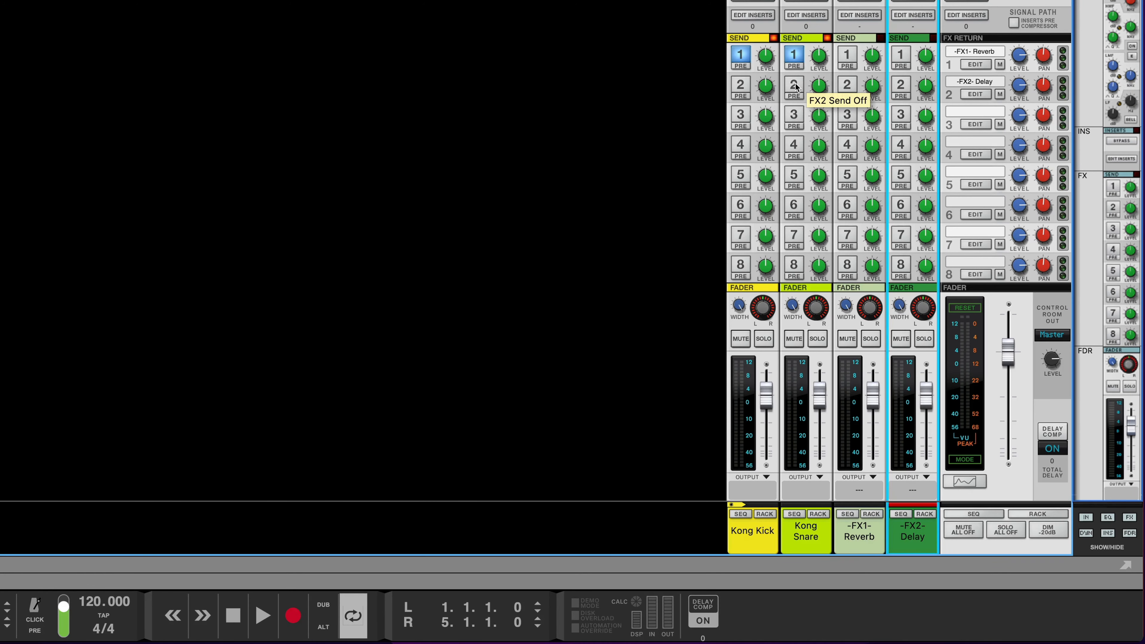
click(905, 261)
key(space)
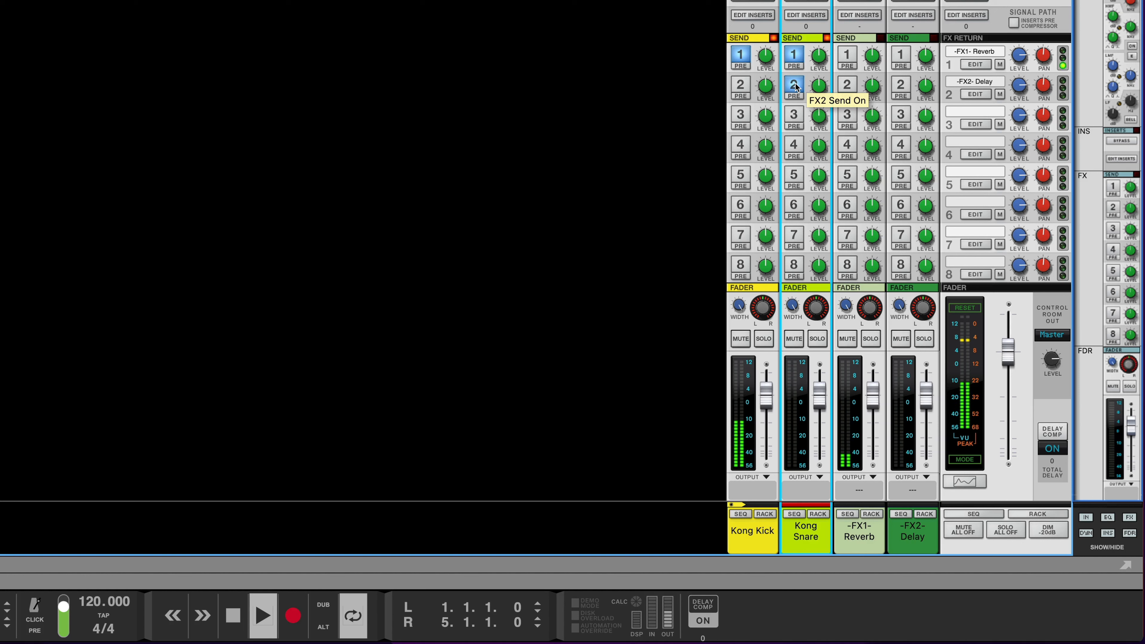
click(794, 56)
click(740, 55)
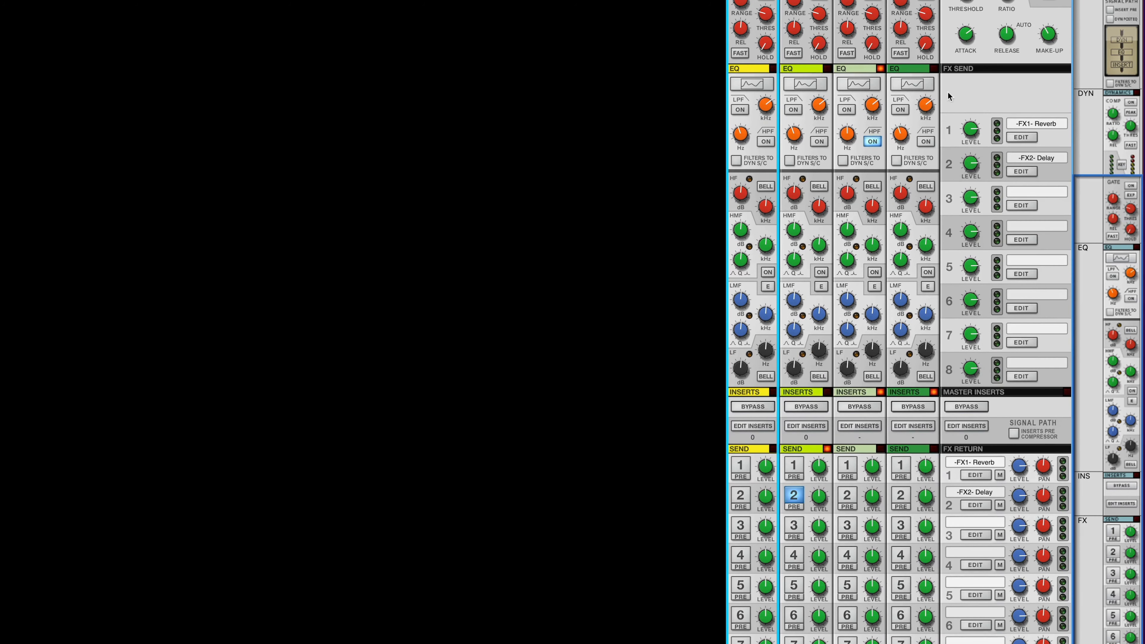
Enable the FX1 send on the -FX2- Delay channel and play the loop to hear the delay feeding the reverb.
click(926, 142)
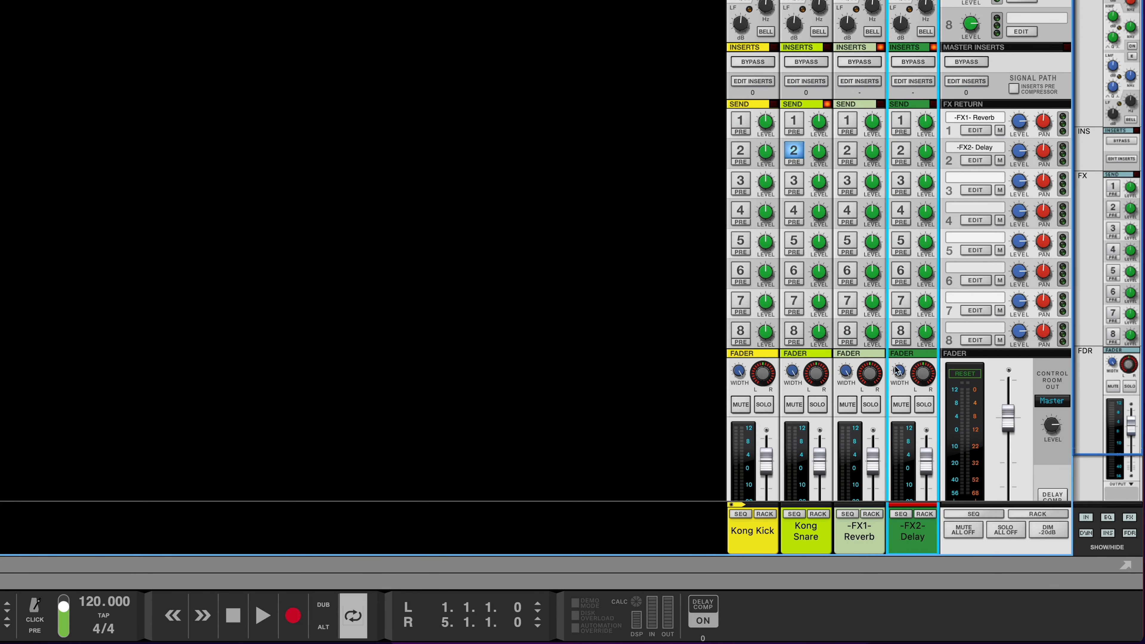
mouse_move(926, 324)
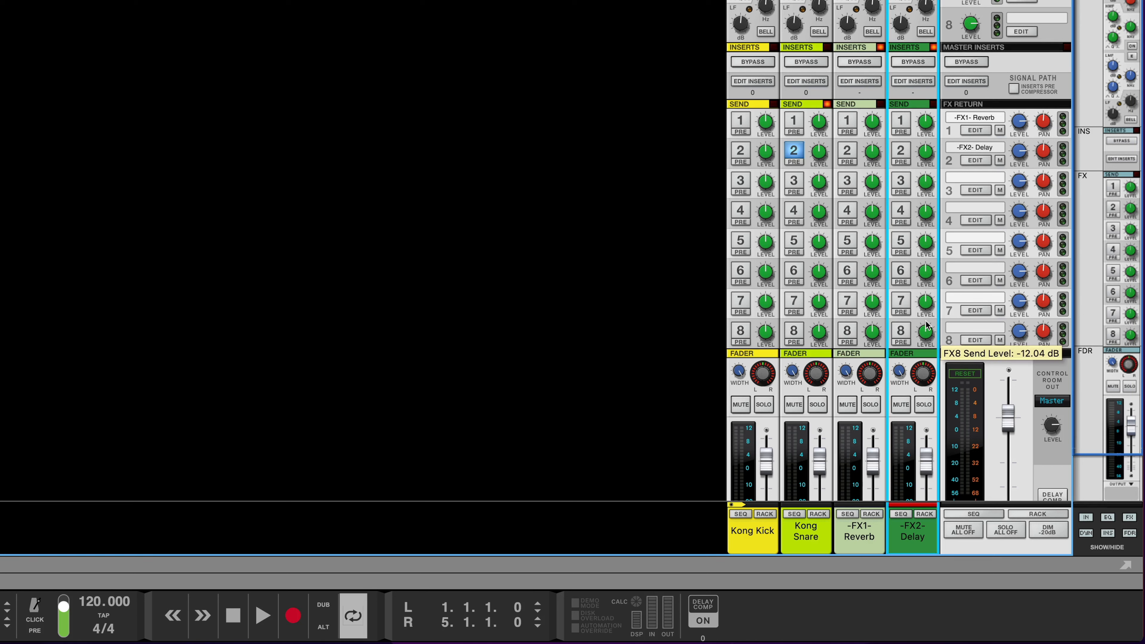
click(522, 241)
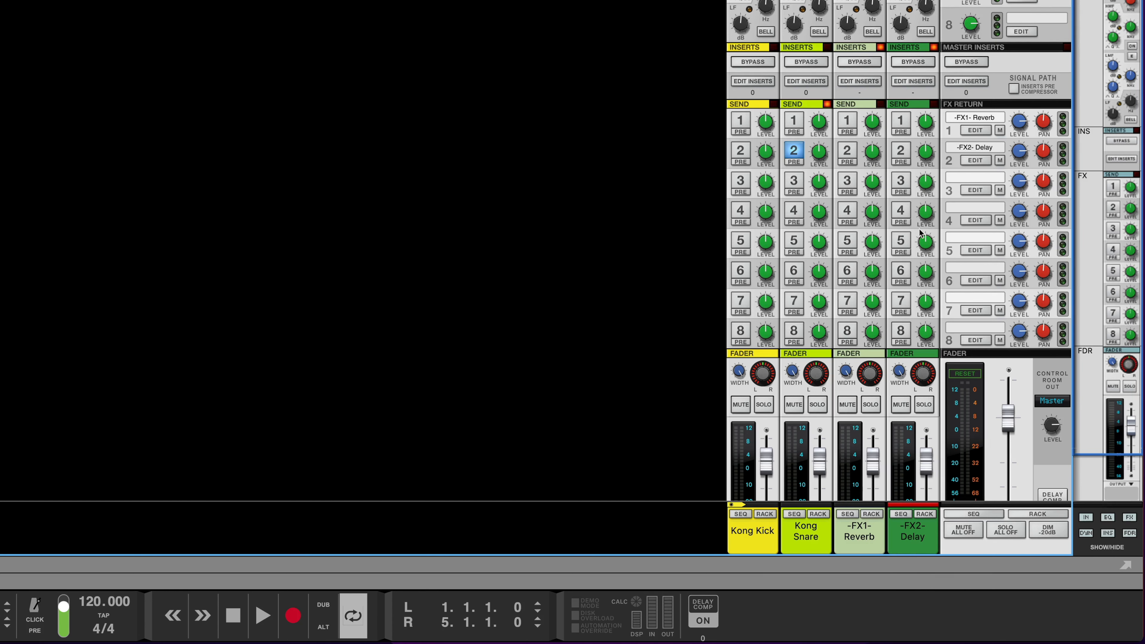
click(900, 123)
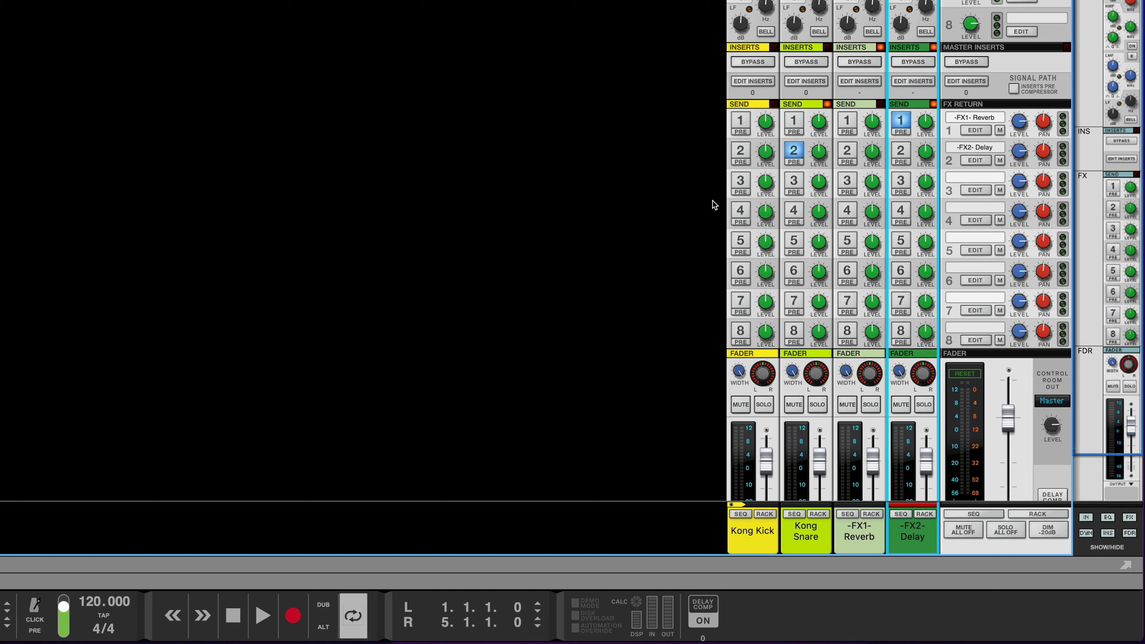
key(space)
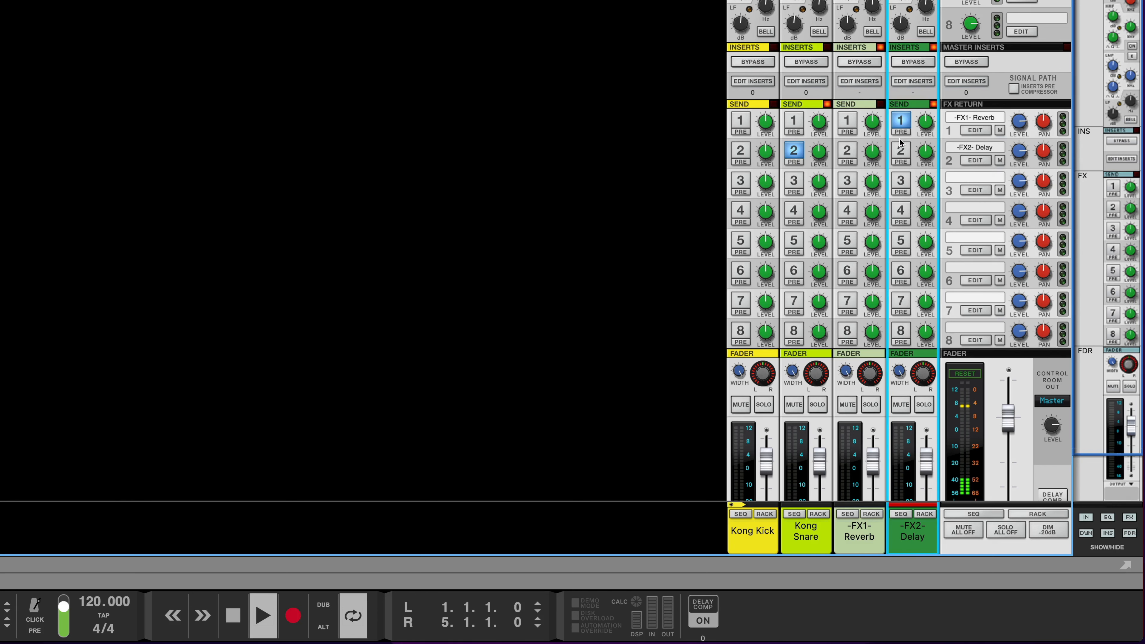
key(space)
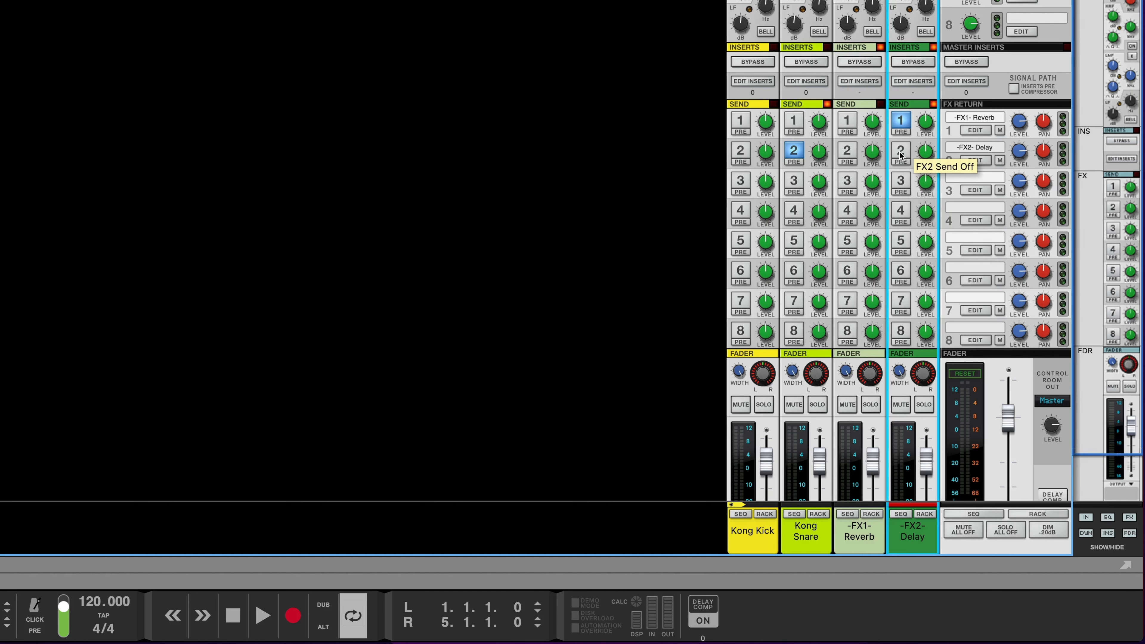
Lower the FX2 send level on the -FX2- Delay channel, enable that send, and play the loop to hear the delay feedback.
scroll(900, 154, up, 4)
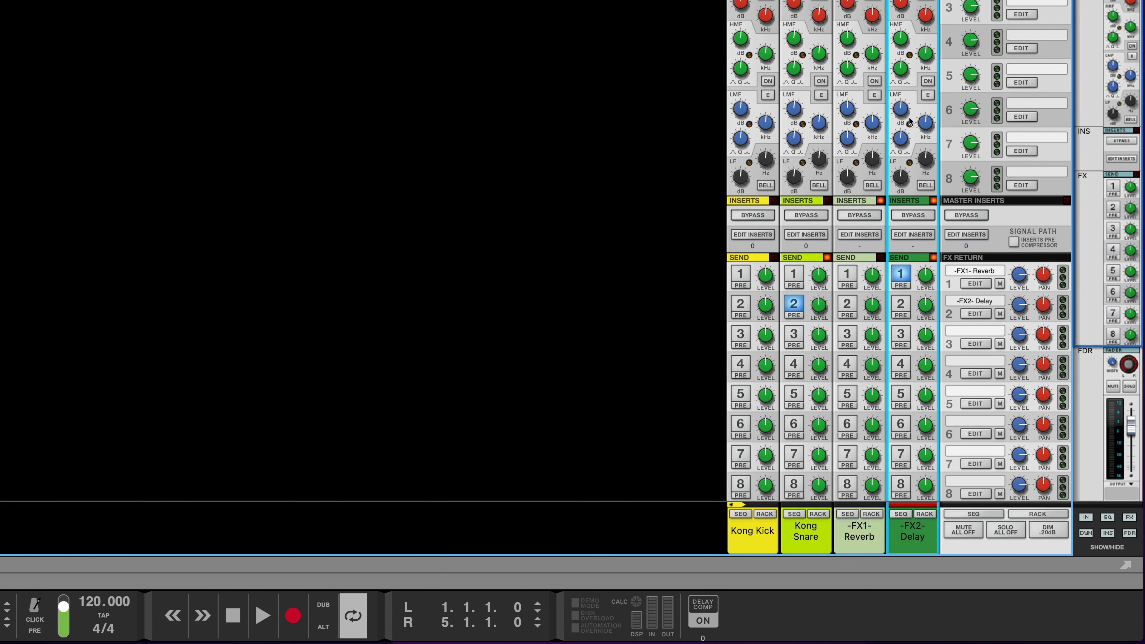
mouse_move(909, 122)
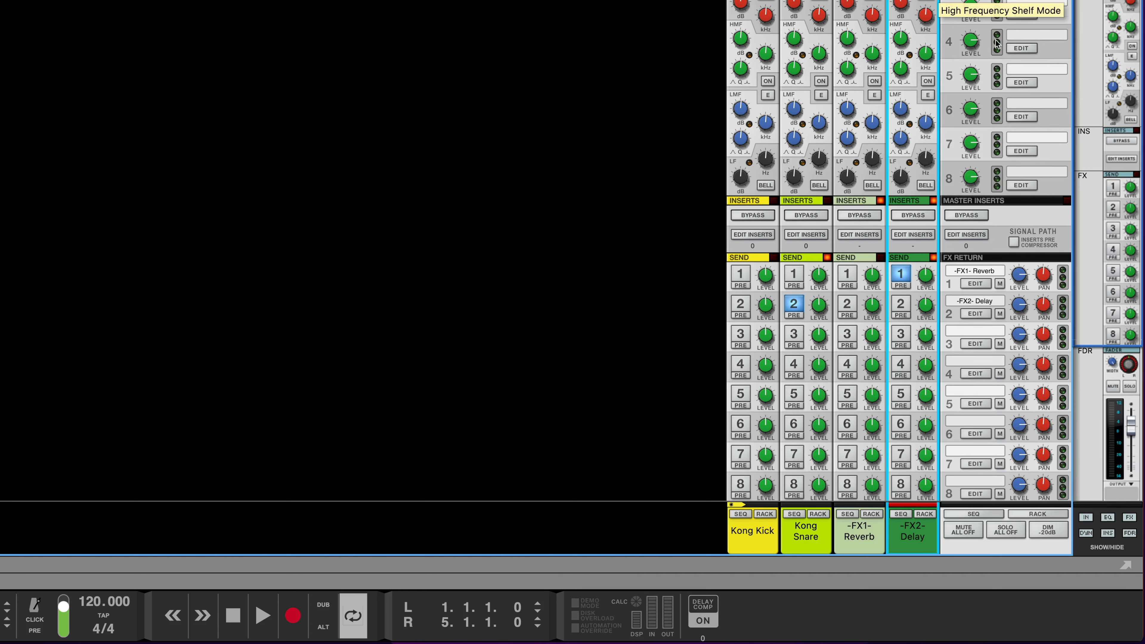
scroll(918, 235, down, 5)
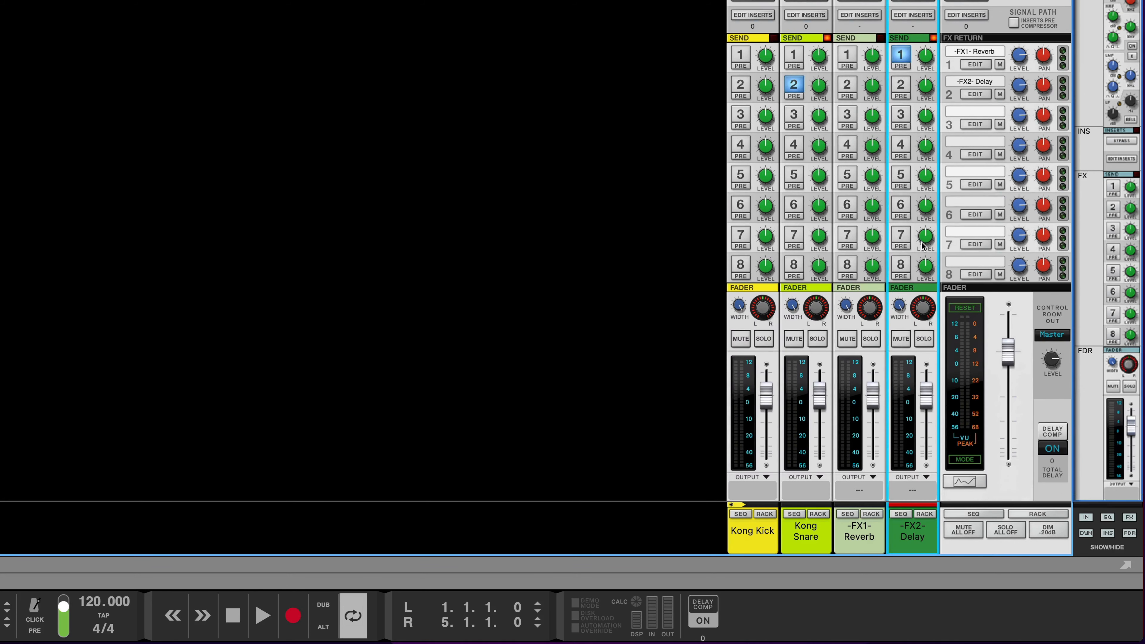
scroll(918, 235, up, 1)
scroll(918, 234, up, 4)
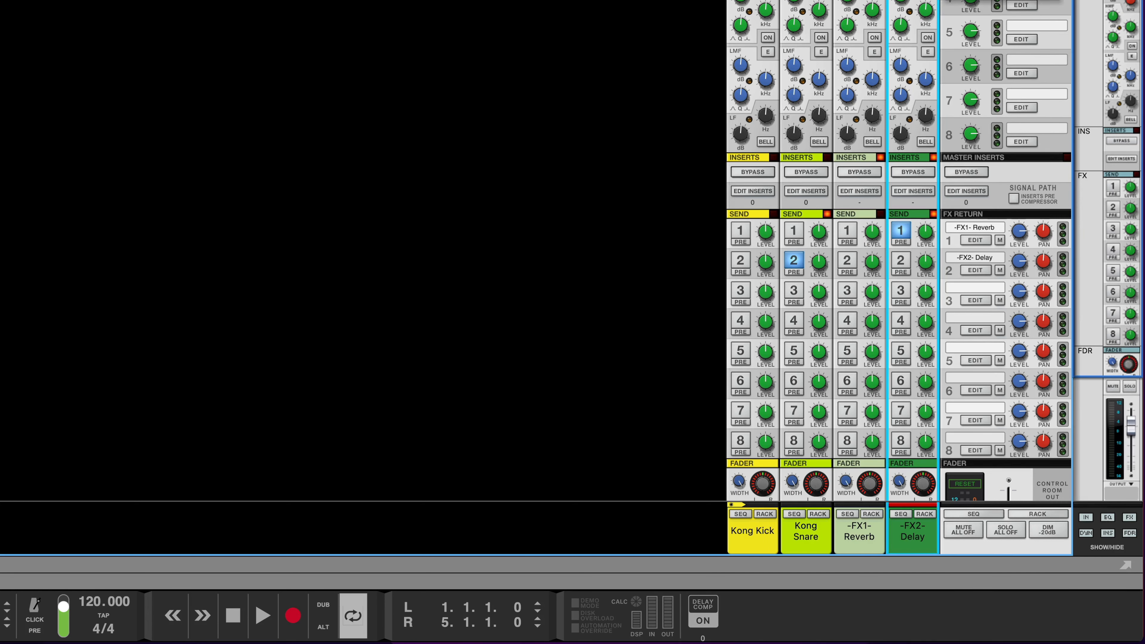
mouse_move(931, 242)
mouse_move(930, 268)
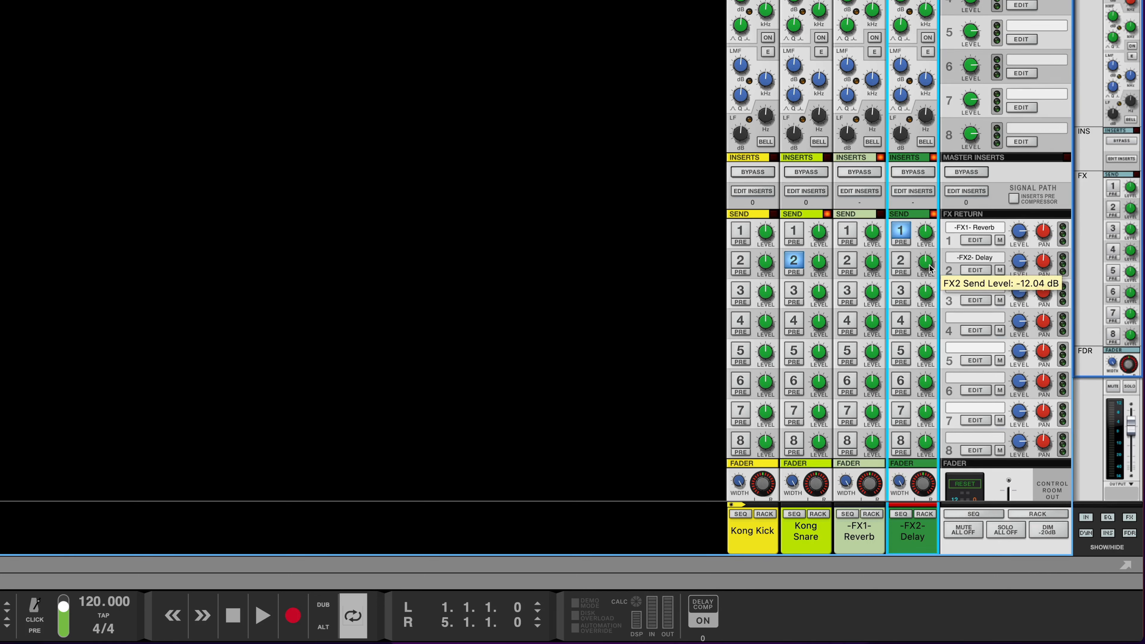
drag(929, 264, 939, 284)
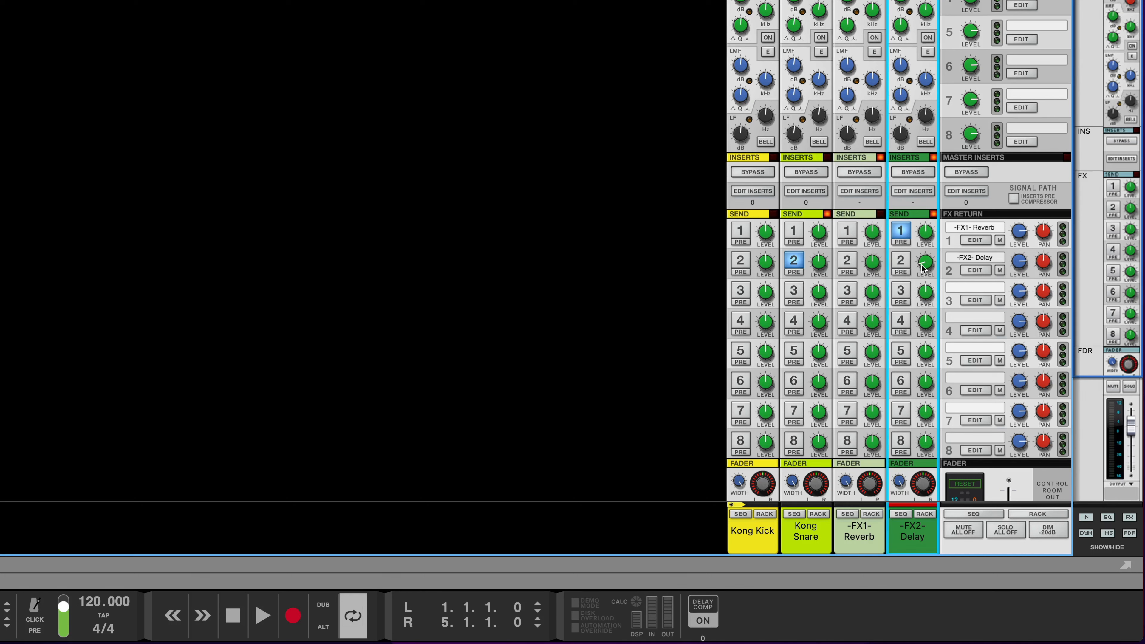
click(901, 265)
key(space)
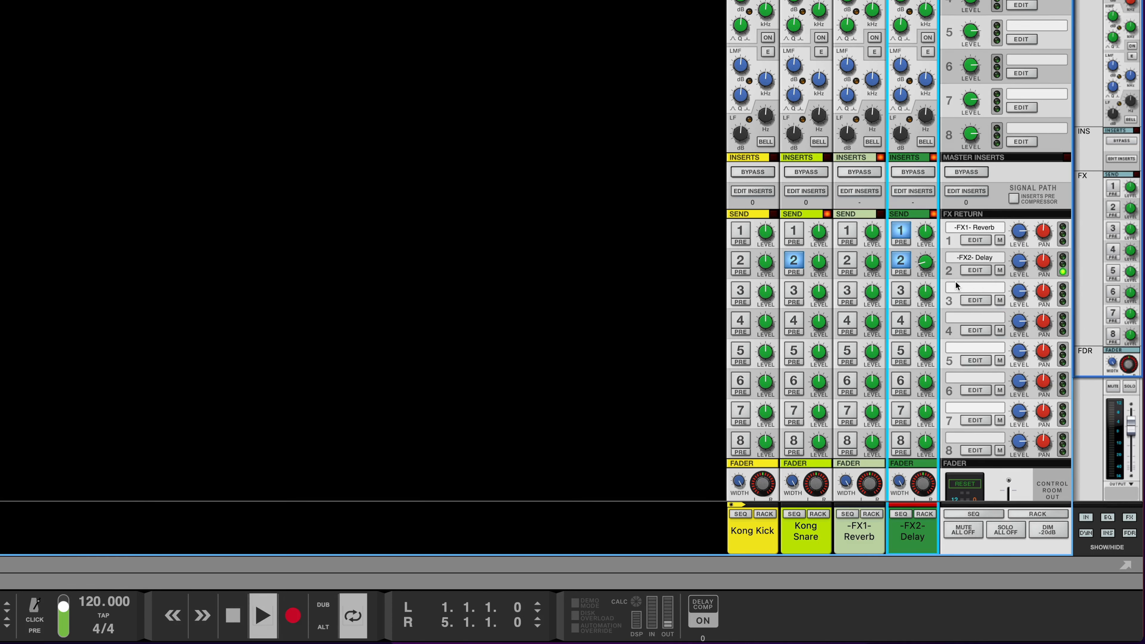
Disable the FX1 send on the -FX2- Delay channel and raise its FX2 send level during playback to increase the feedback.
click(902, 233)
mouse_move(926, 268)
drag(926, 267, 927, 261)
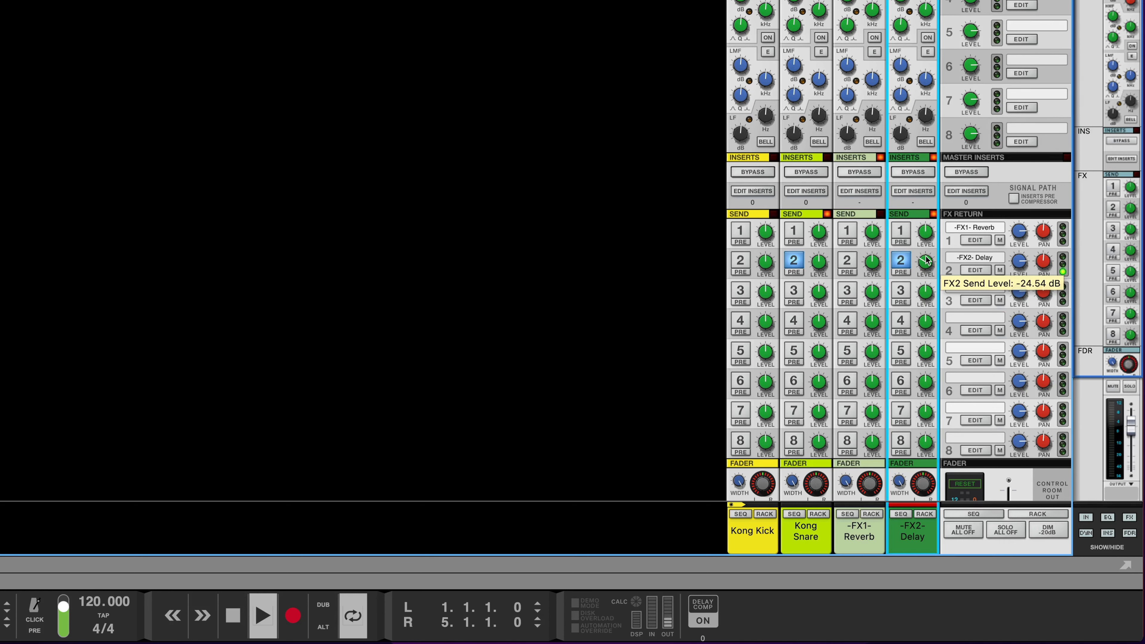
drag(927, 267, 927, 264)
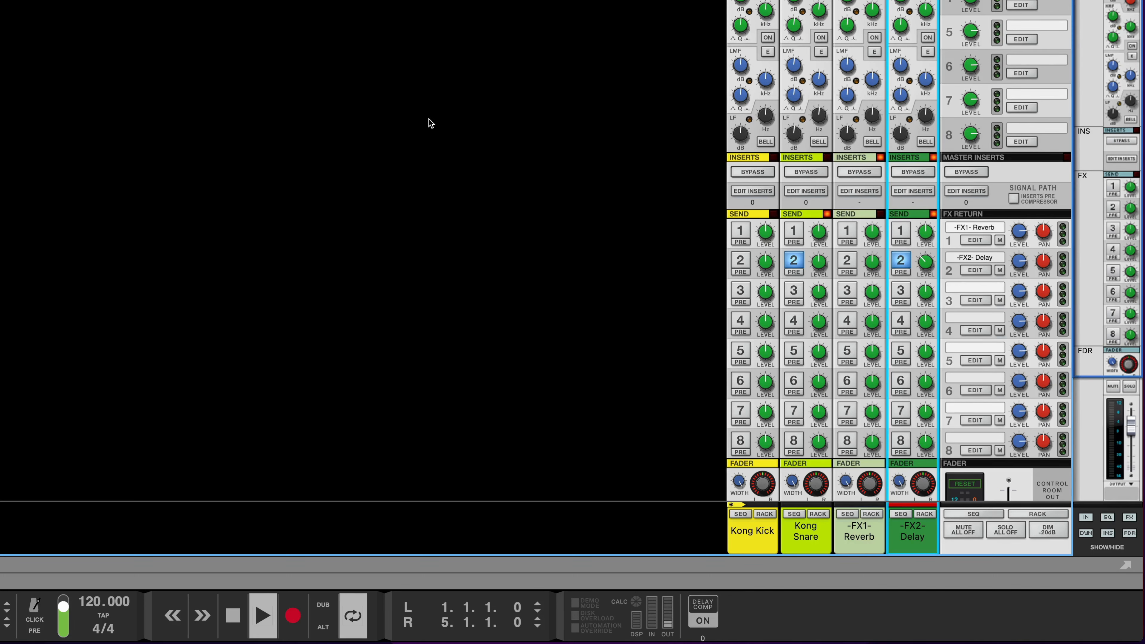
Re-enable the -FX2- Delay channel's FX1 send, and switch the Kong Kick channel's FX1 send on and back off during playback.
scroll(541, 218, down, 4)
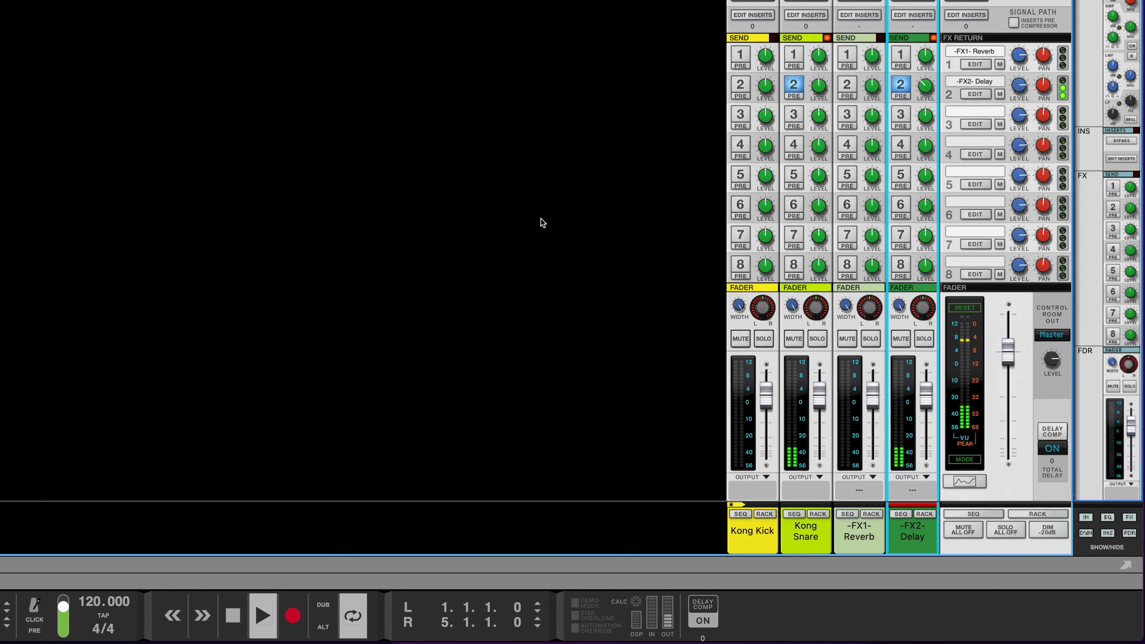
click(901, 55)
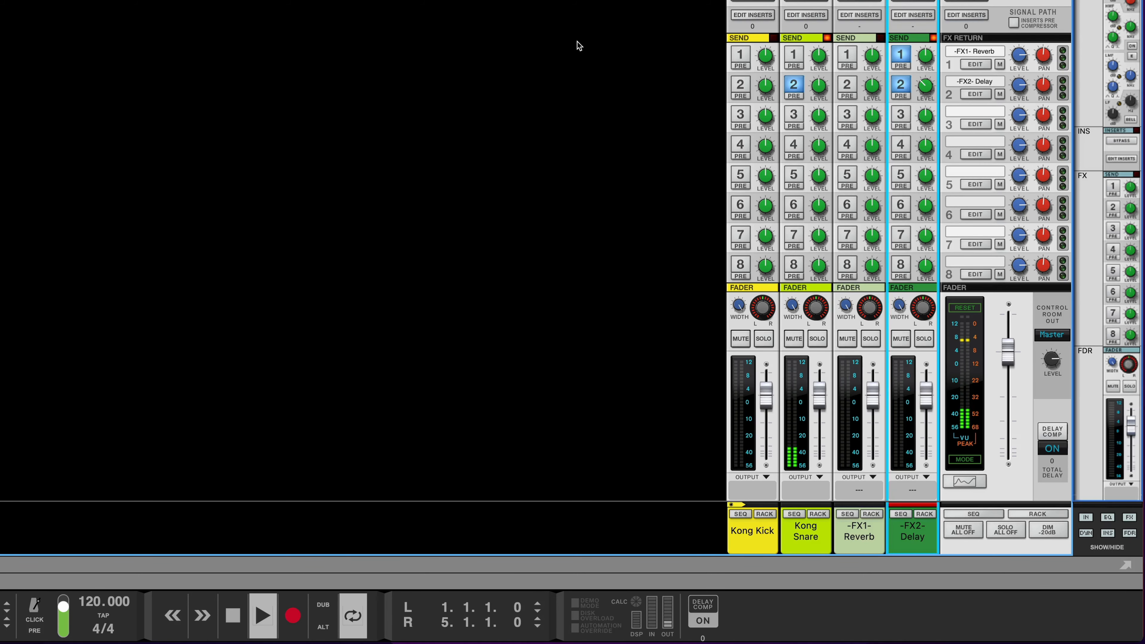
scroll(578, 45, up, 3)
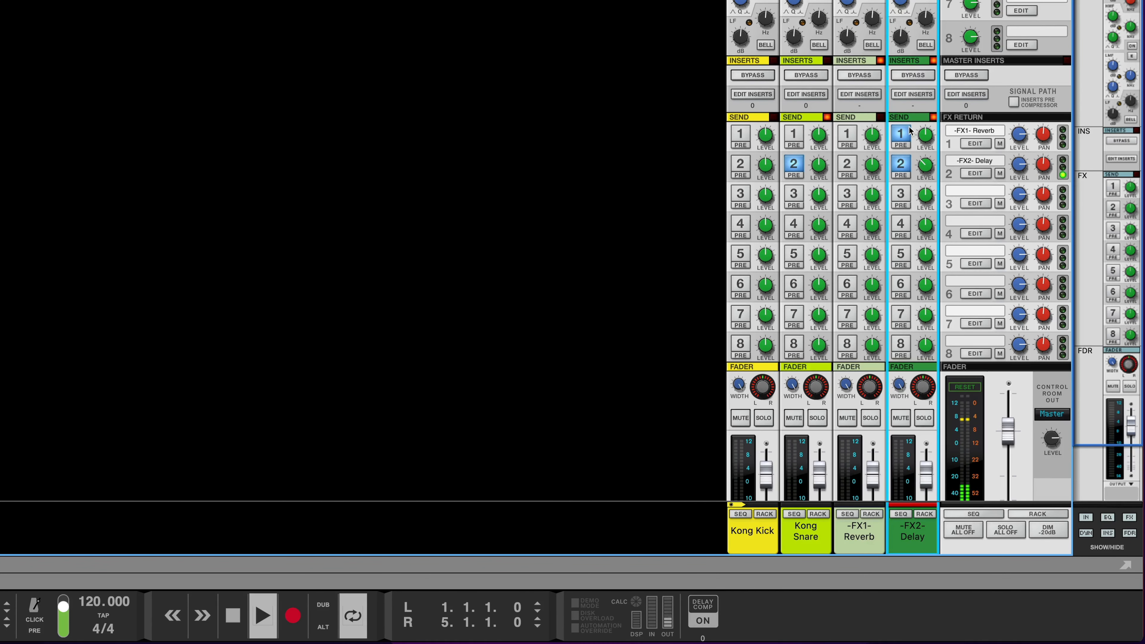
click(738, 141)
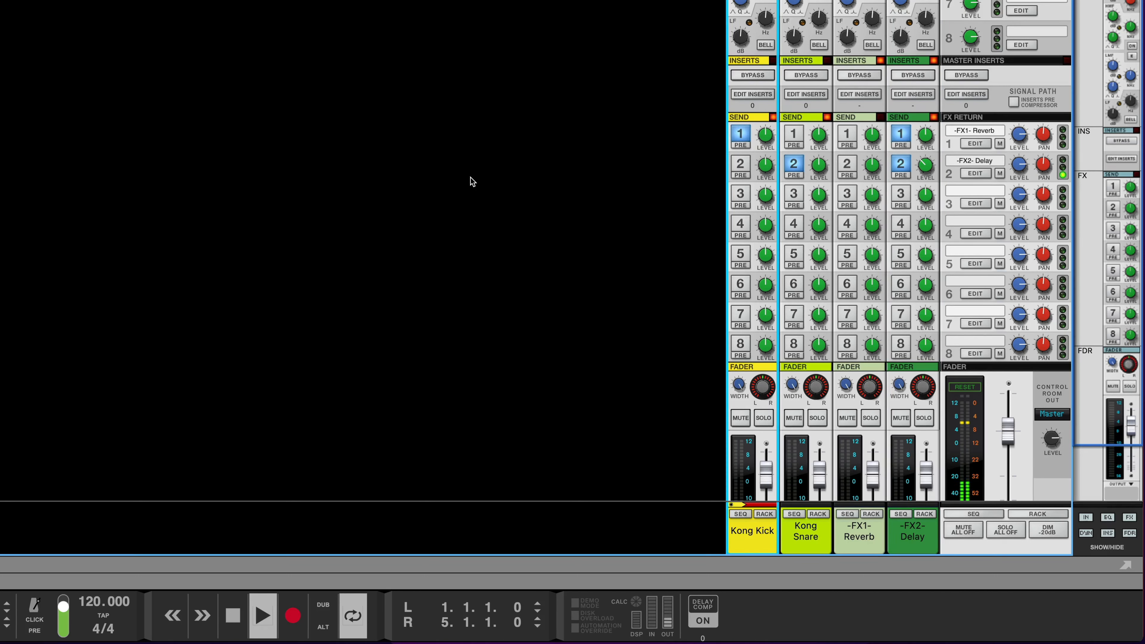
click(740, 136)
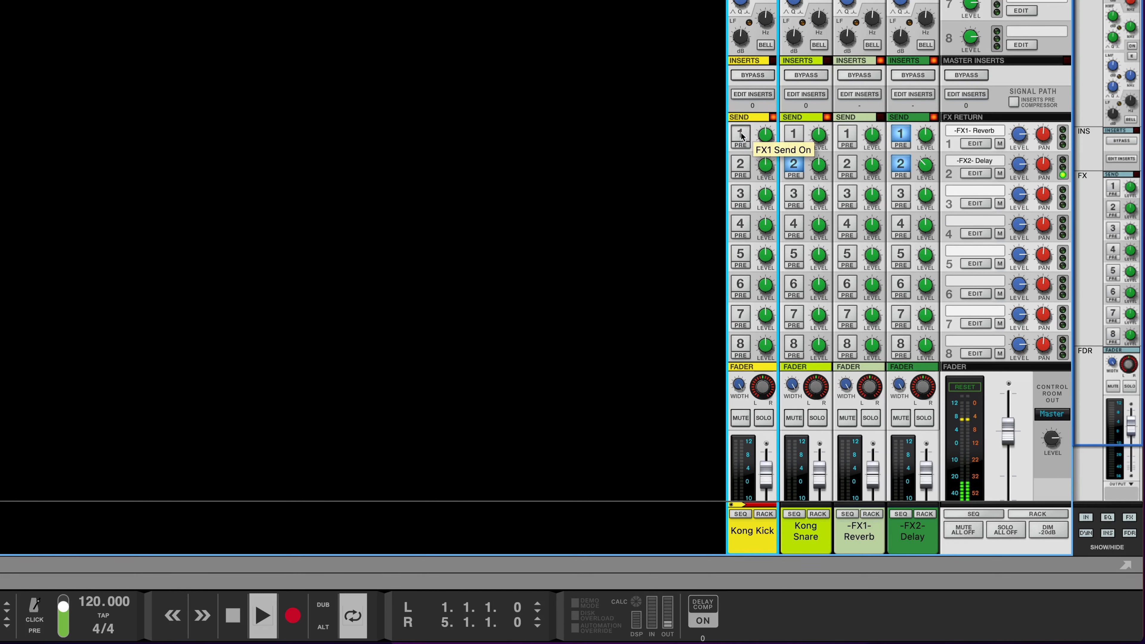
Disable the FX1 send on the -FX2- Delay channel and stop playback.
click(899, 136)
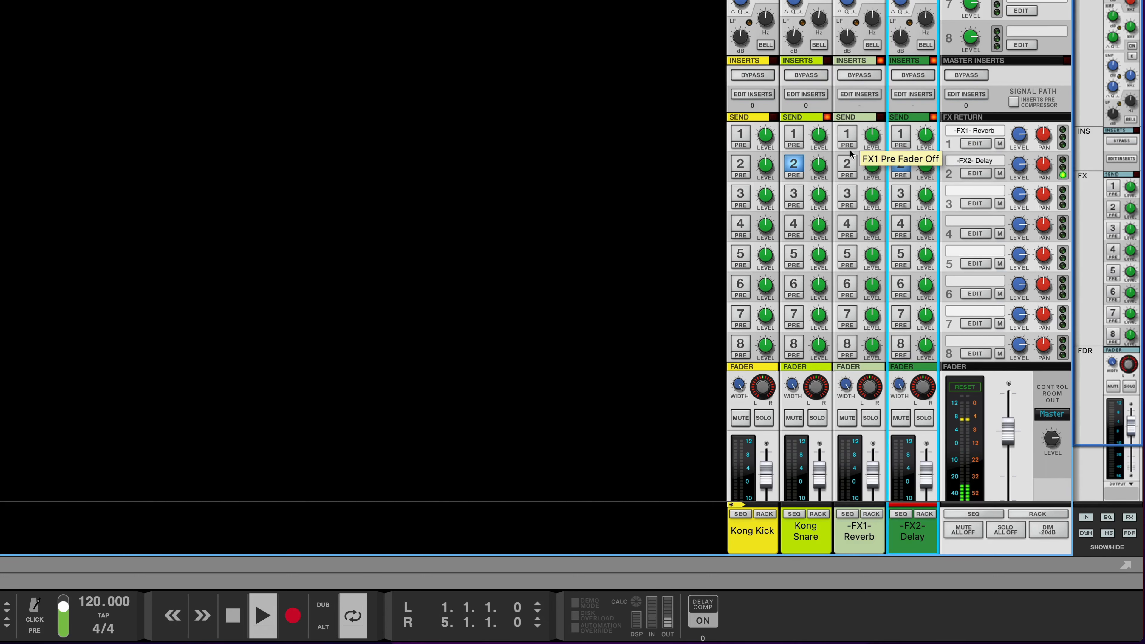
key(space)
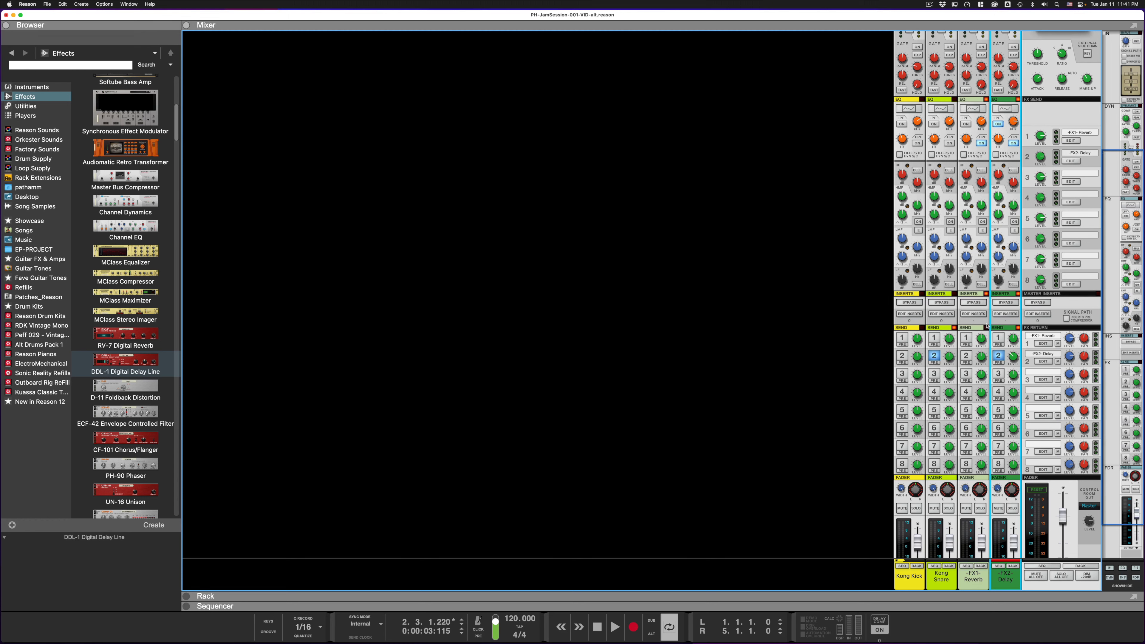
click(766, 333)
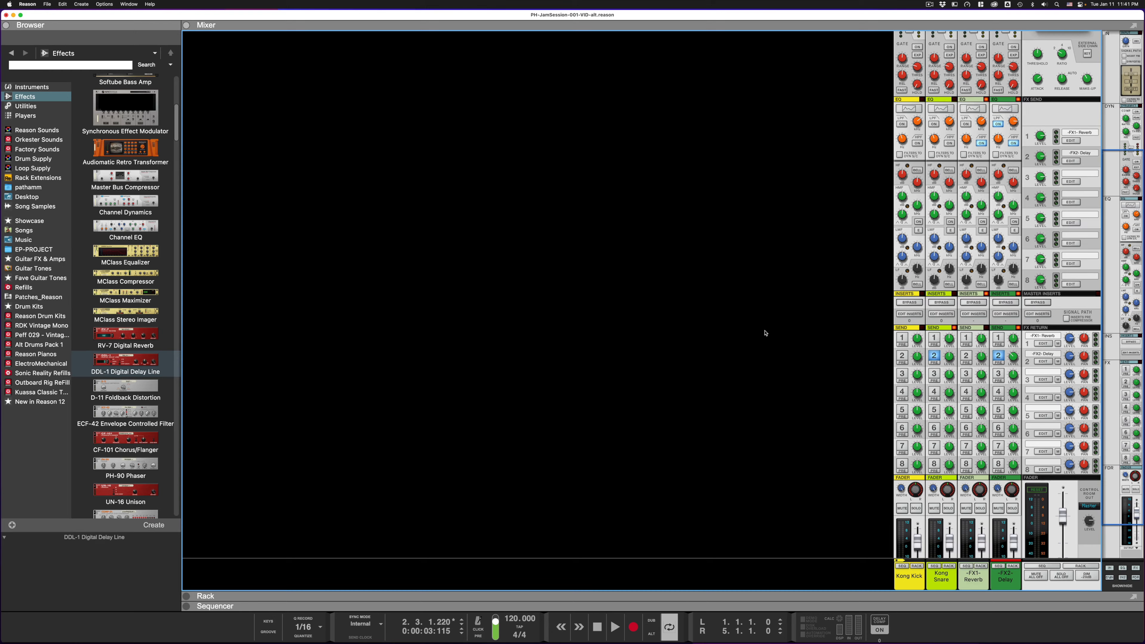
On the rear of the rack, move the Master Section's Master Out cable pair to Ctrl Room Out, and return to the mixer.
key(F6)
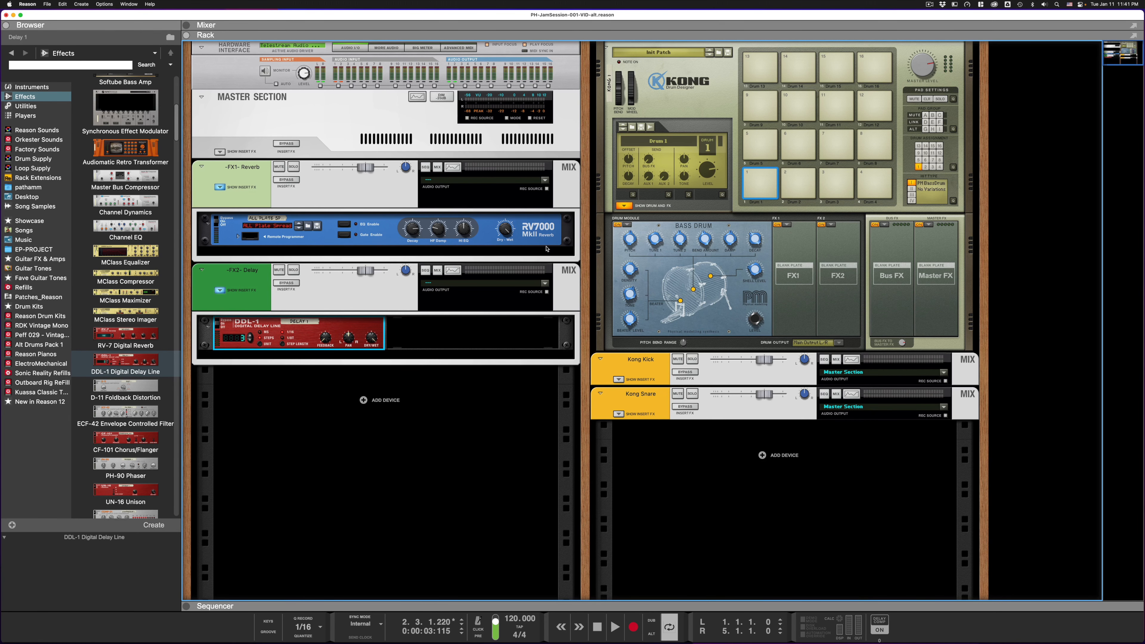
key(Tab)
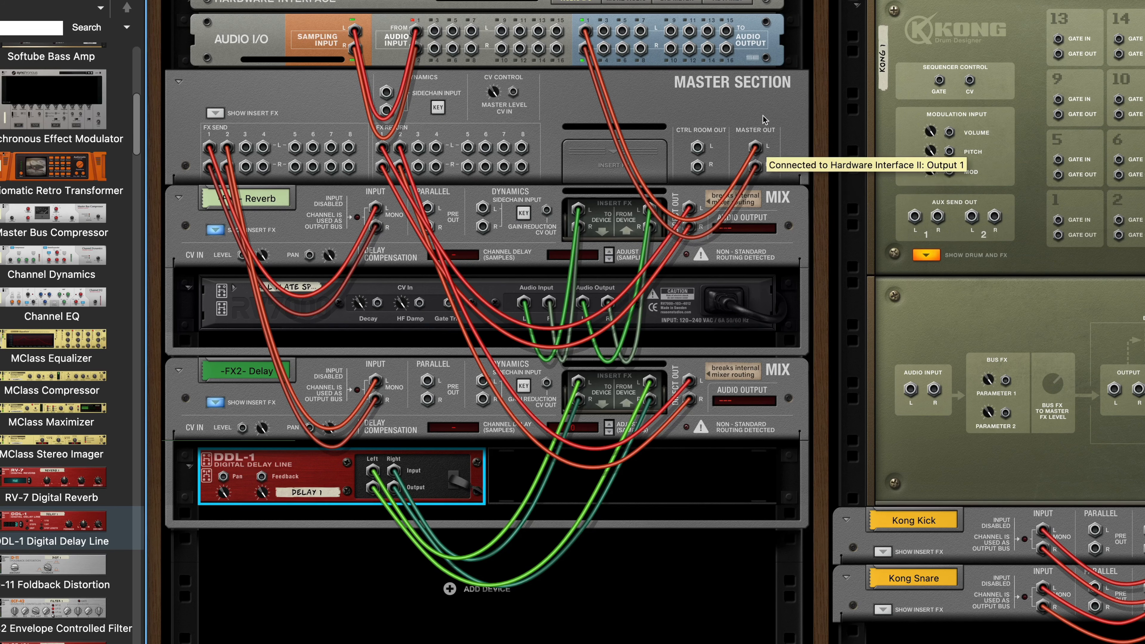
drag(756, 147, 697, 166)
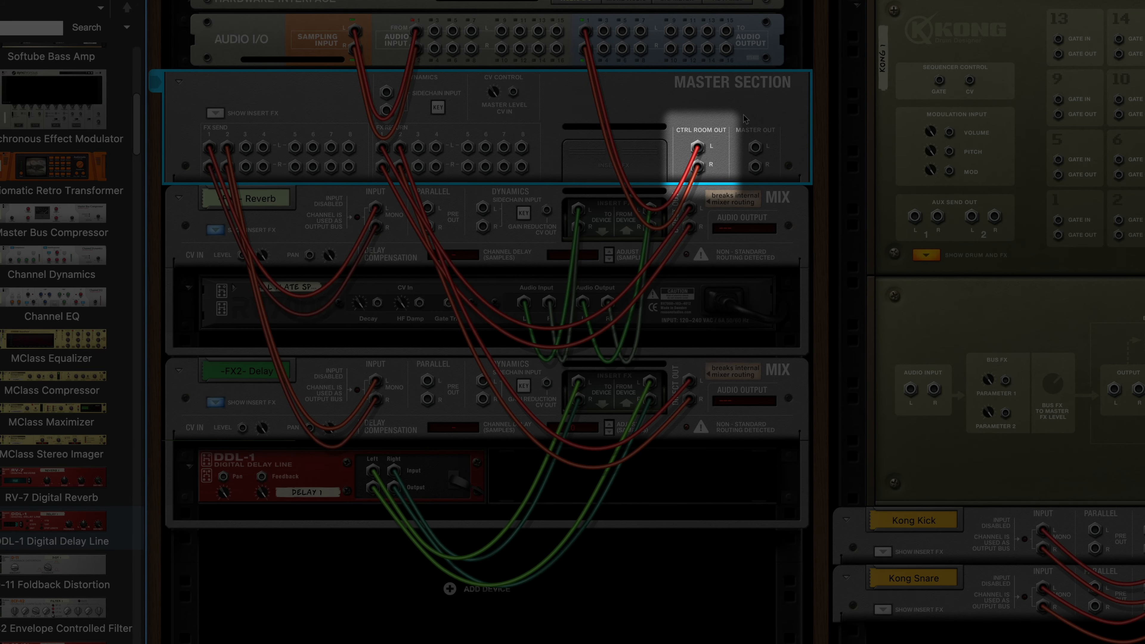
key(Tab)
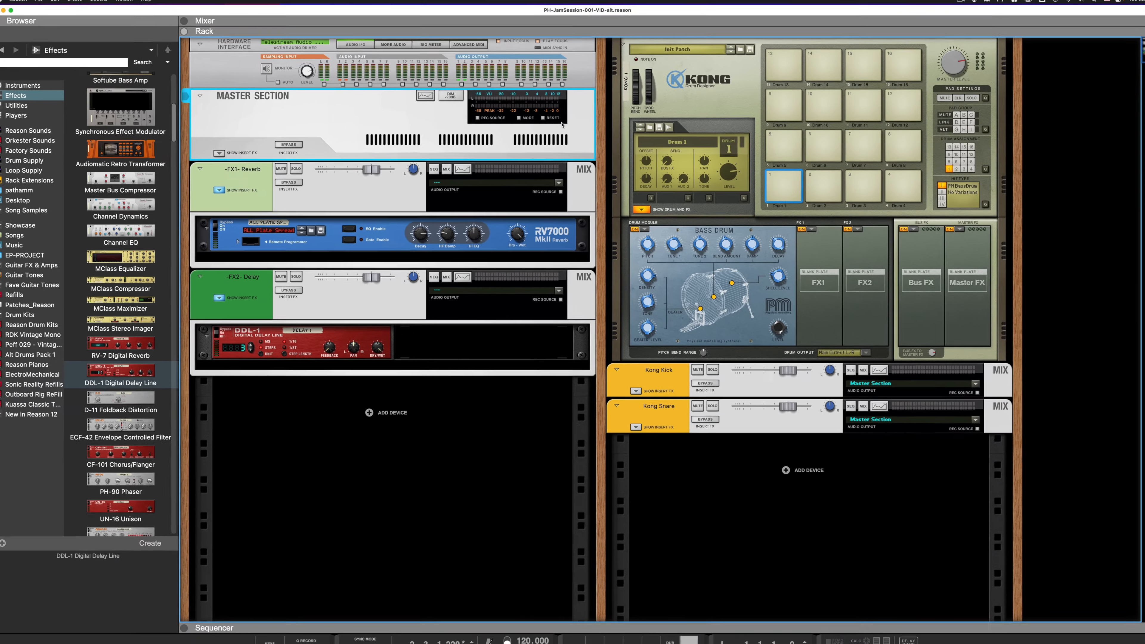
key(F5)
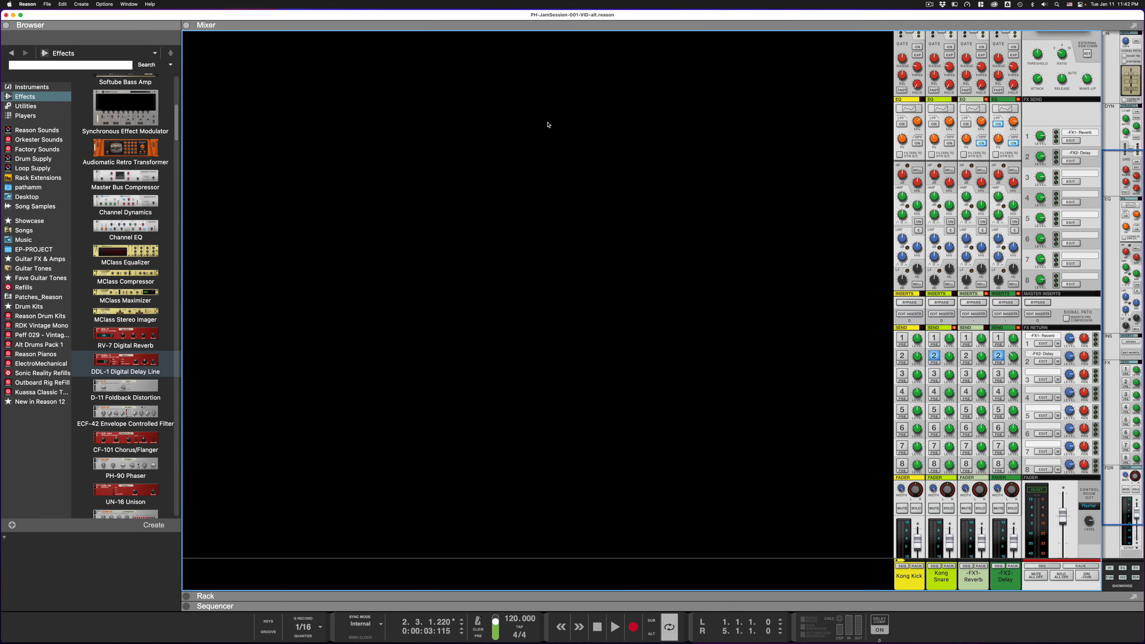